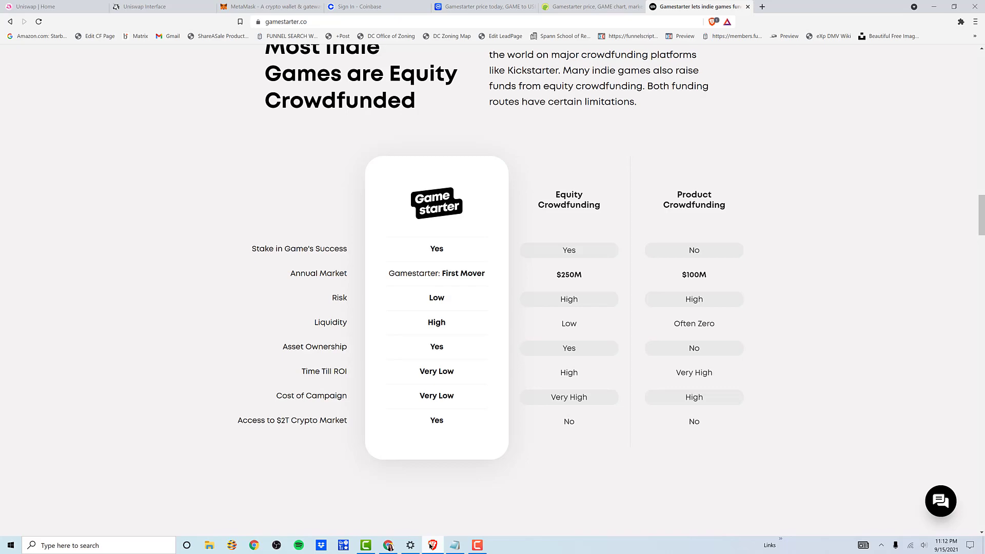
Scroll through Gamestarter's crowdfunding comparison table and feature cards.
scroll(439, 476, "up", 12)
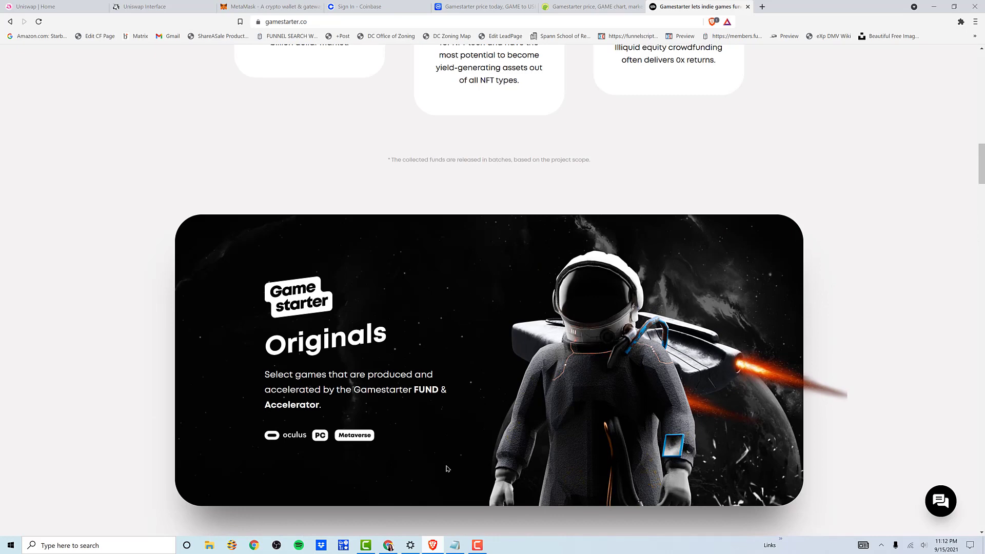
scroll(445, 469, "up", 3)
scroll(446, 468, "down", 2)
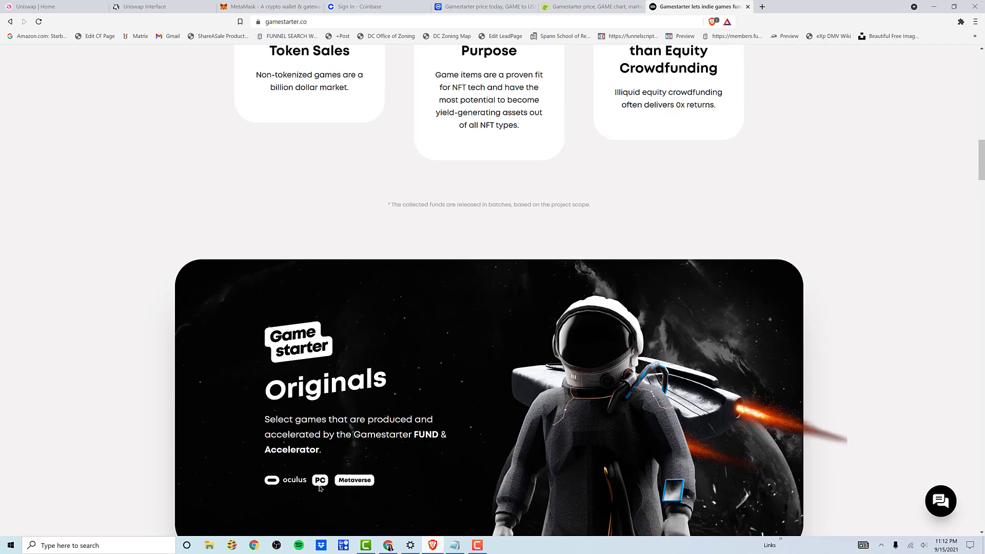
scroll(416, 415, "up", 13)
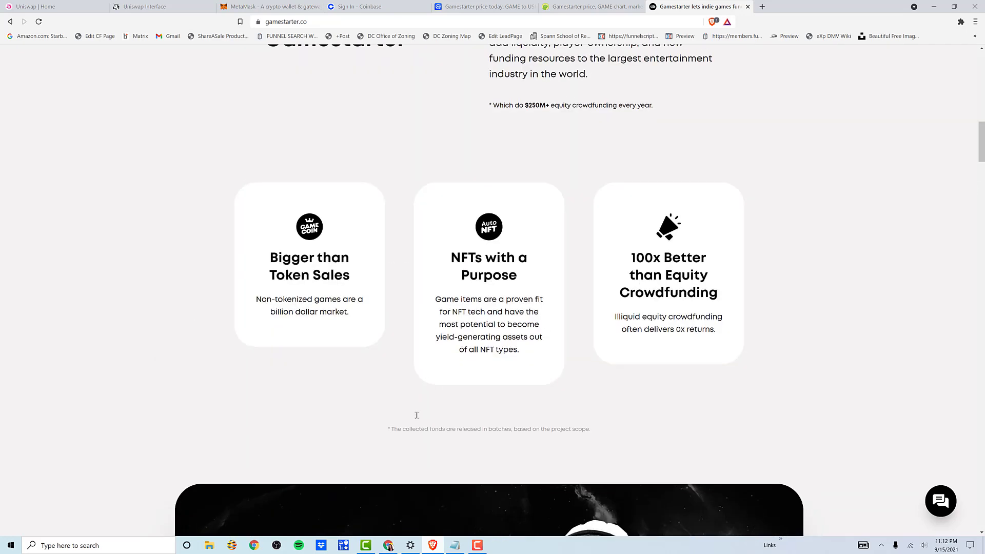
scroll(417, 418, "up", 8)
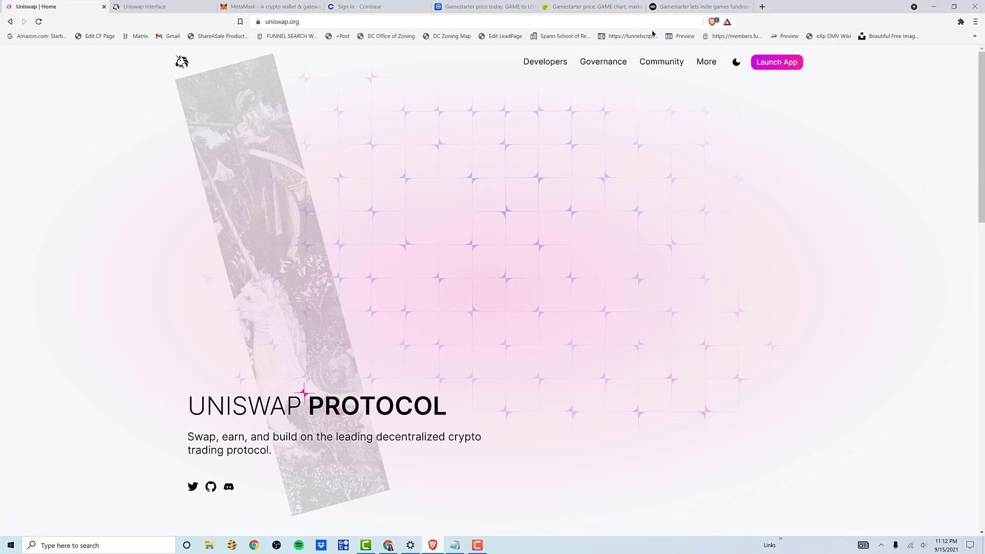
Compare the GAME price listings on the Gamestarter site, CoinGecko and CoinMarketCap, ending on CoinGecko.
left_click(670, 7)
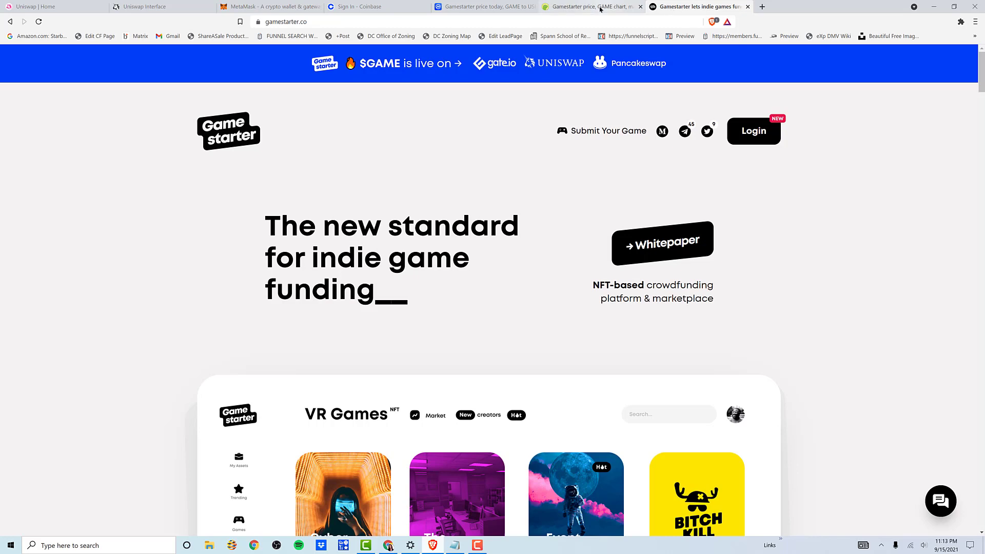
left_click(600, 9)
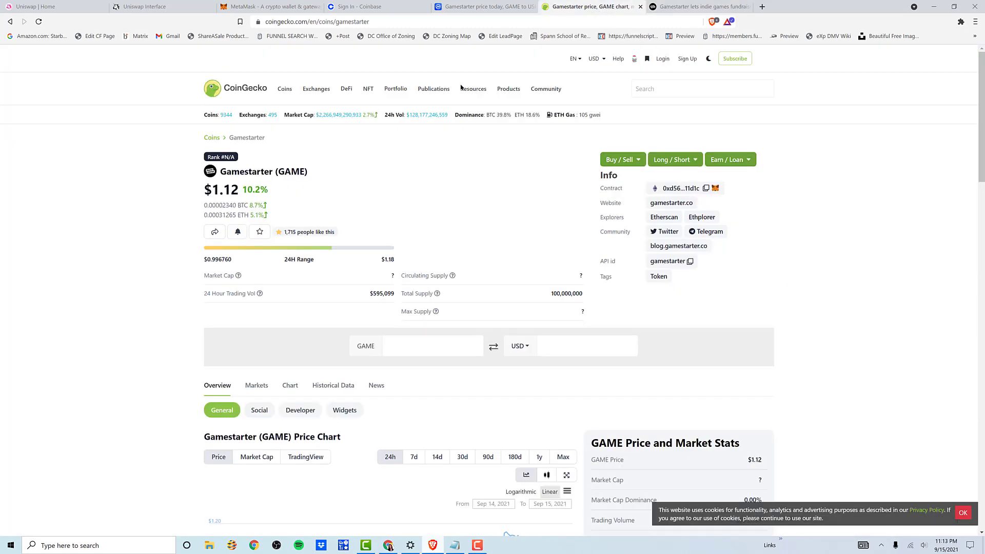
left_click(469, 7)
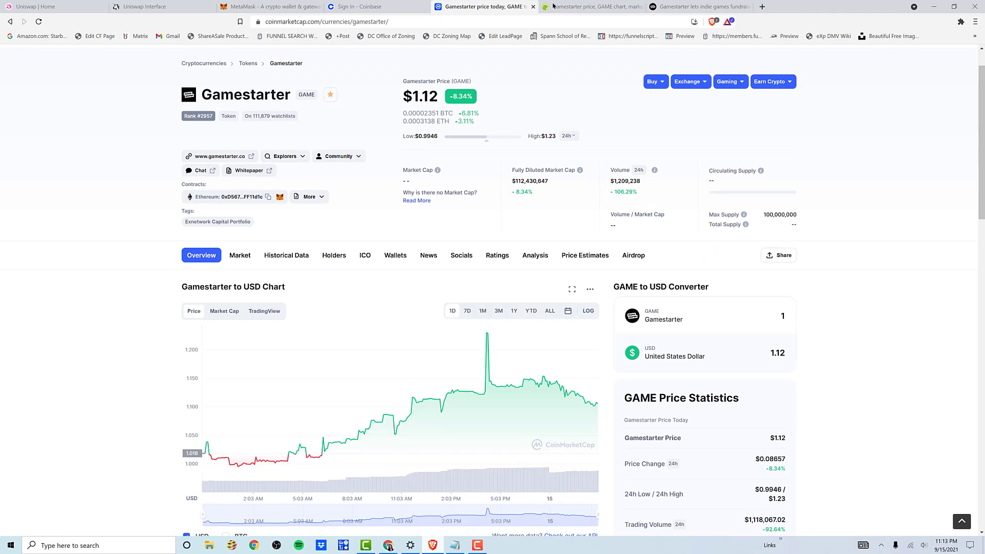
left_click(571, 7)
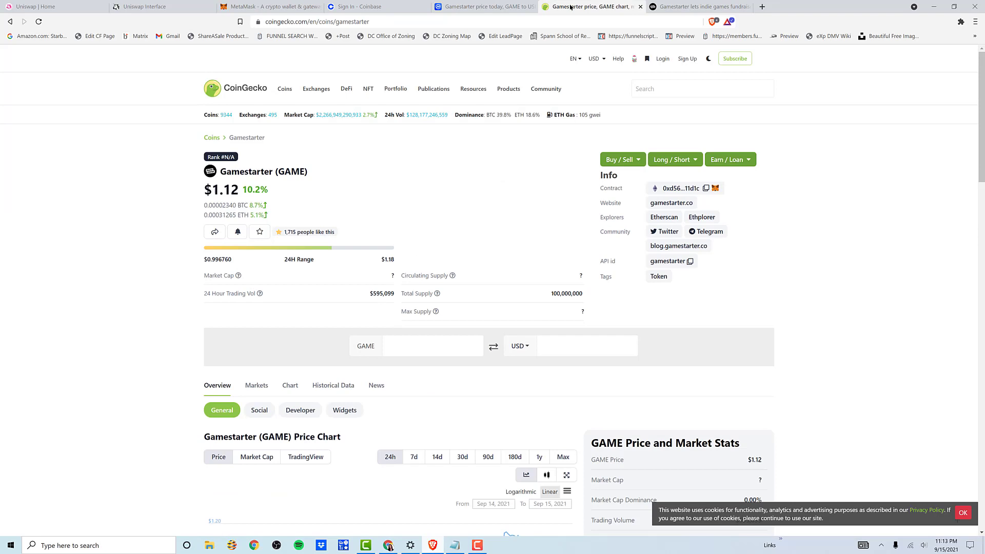
left_click(655, 90)
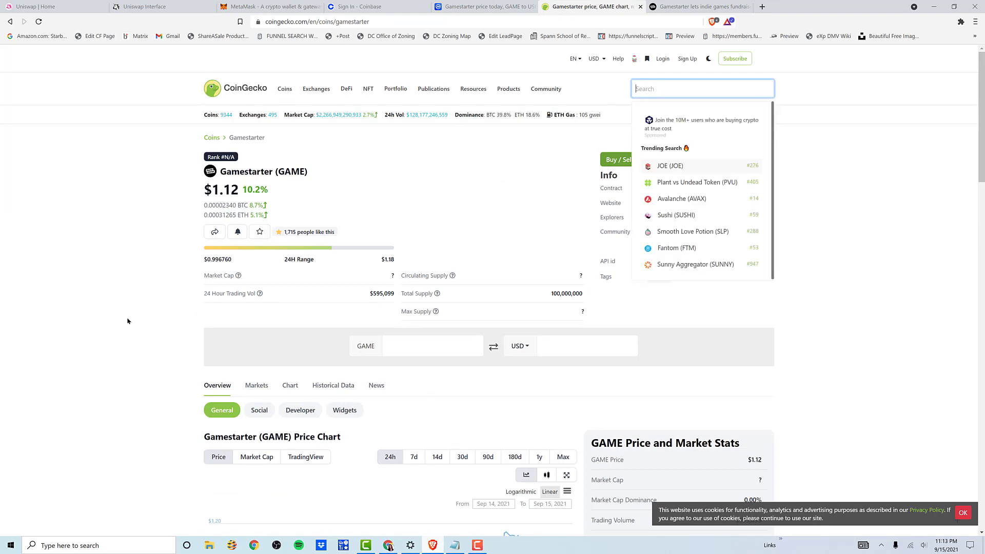
left_click(130, 337)
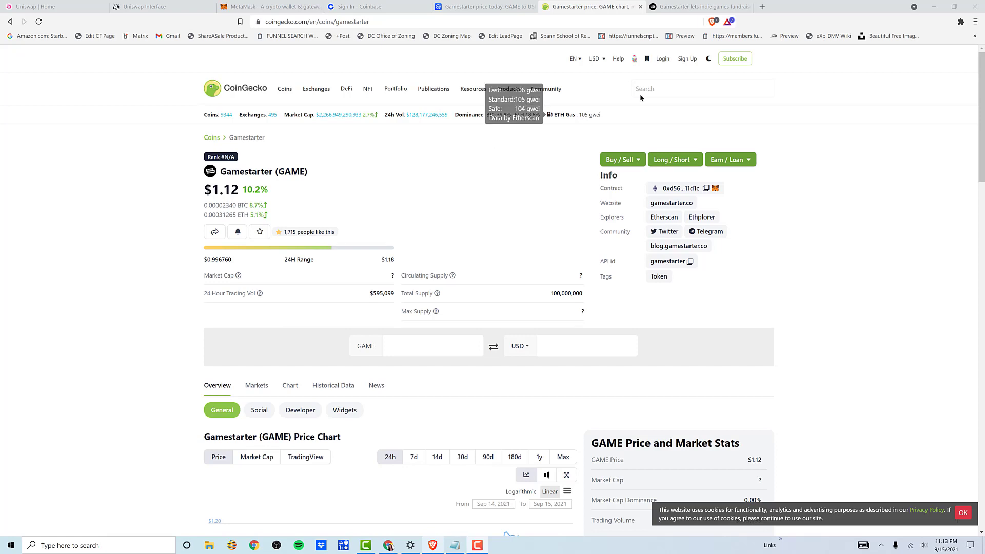
left_click(658, 89)
type("game")
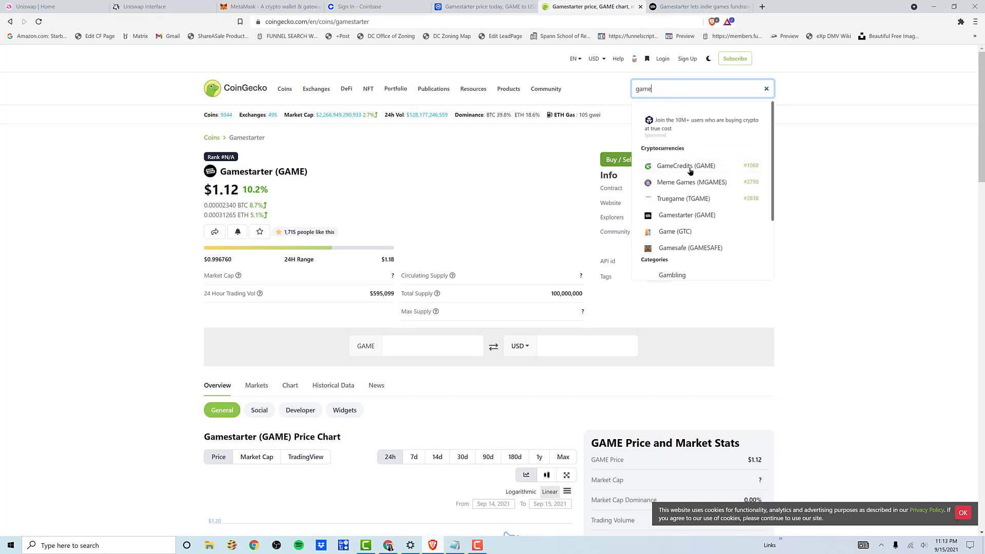
left_click(687, 217)
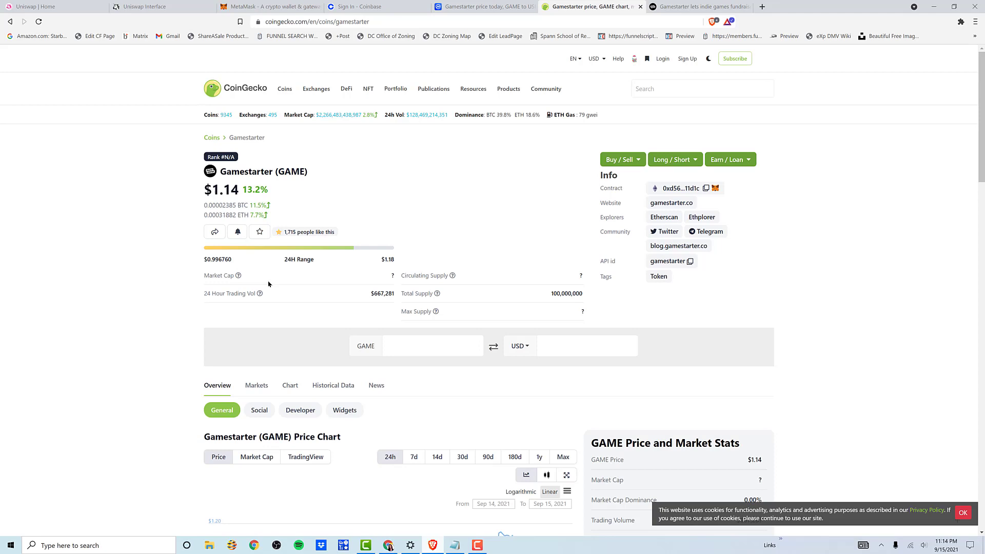
scroll(292, 278, "down", 1)
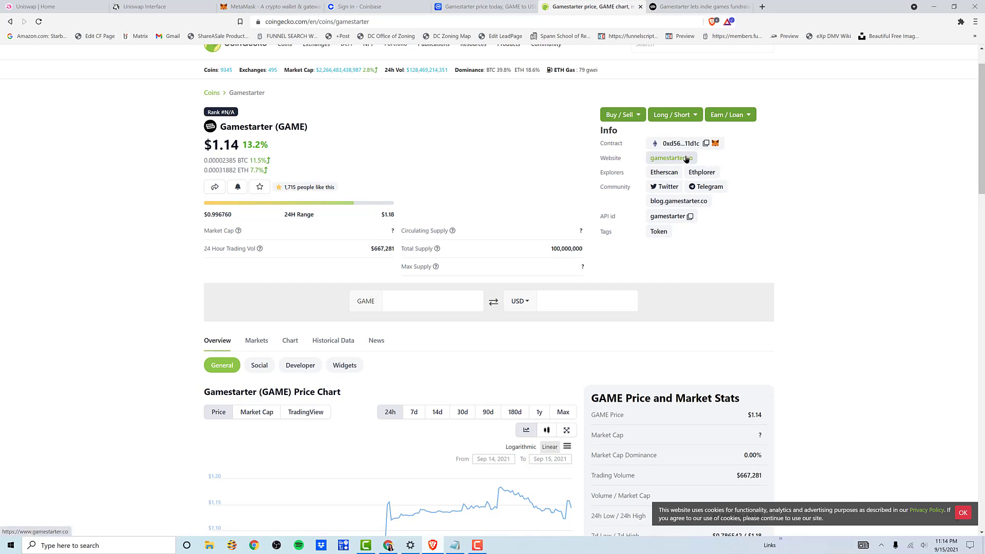
double_click(617, 143)
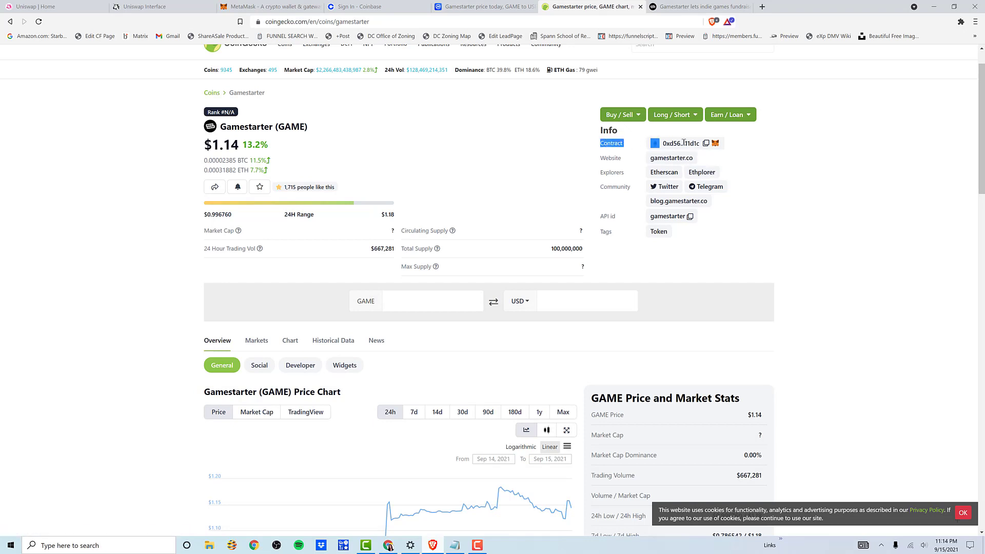
left_click(781, 149)
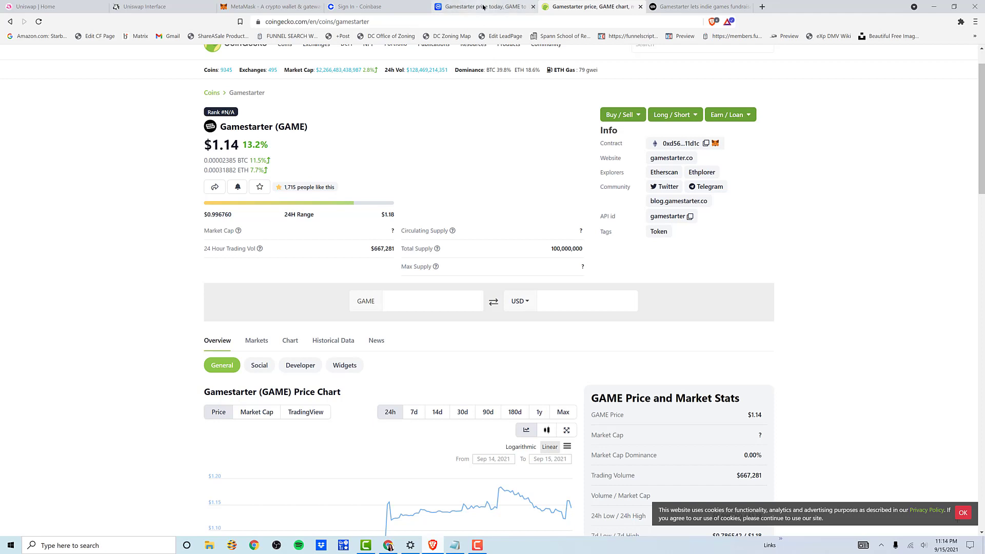
left_click(484, 7)
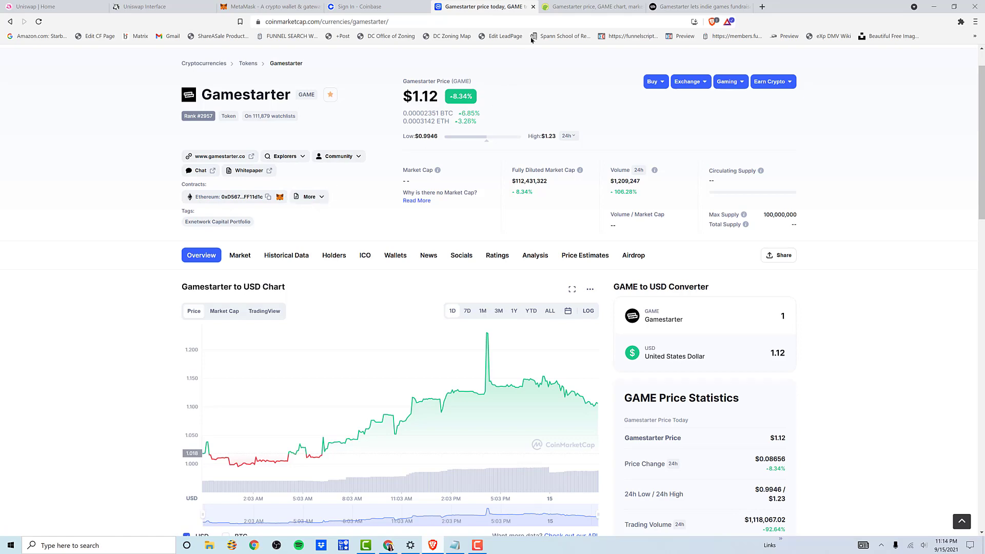
left_click(569, 6)
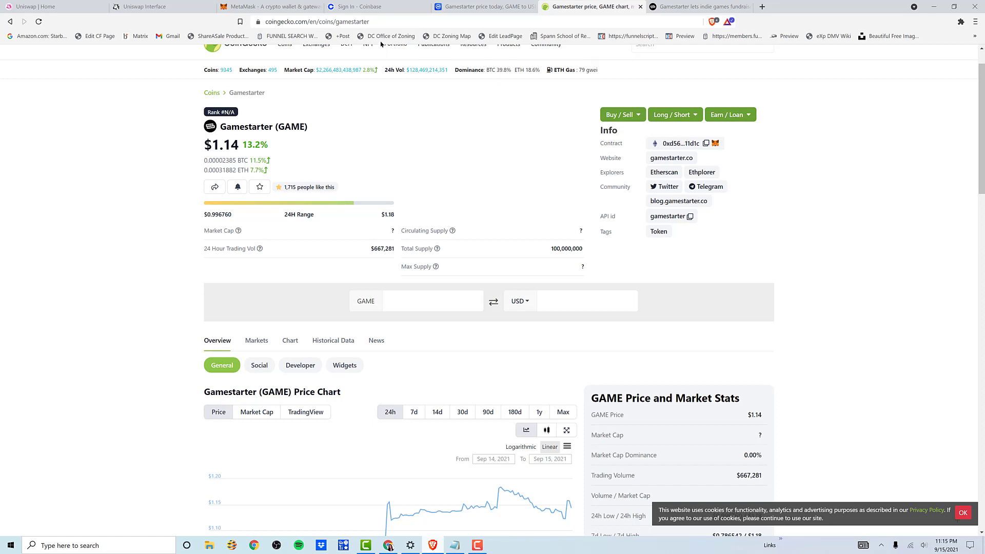
Go to Coinbase sign-in and submit the saved email and password from autofill.
left_click(377, 8)
left_click(433, 159)
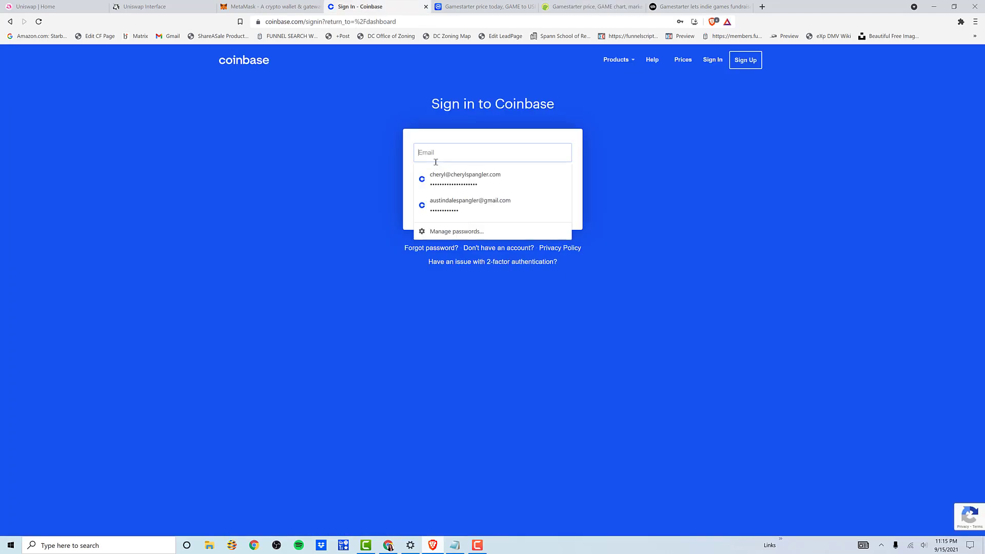
left_click(453, 185)
left_click(547, 204)
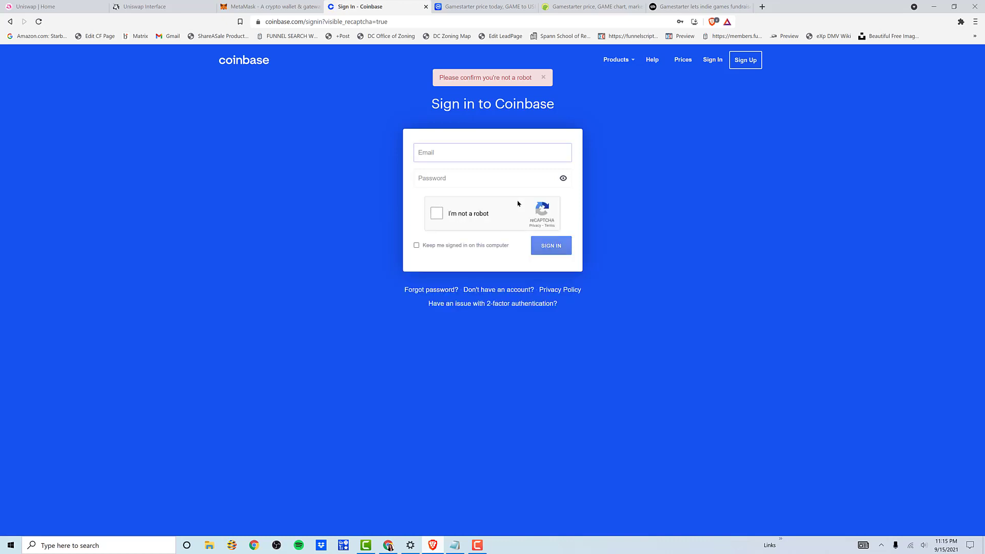
Refill the saved login, pass the I'm not a robot check, and verify with the 2FA code.
left_click(459, 151)
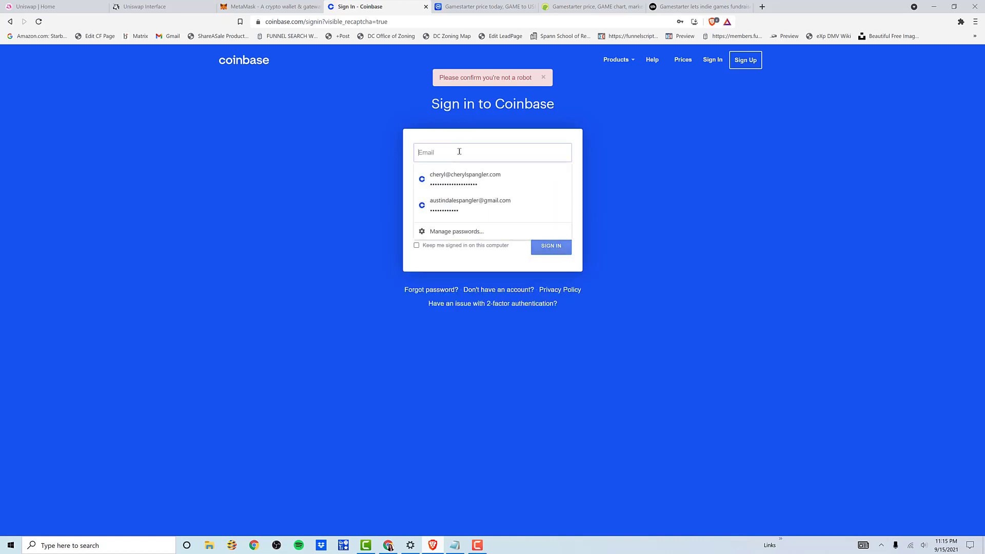
left_click(460, 179)
left_click(437, 214)
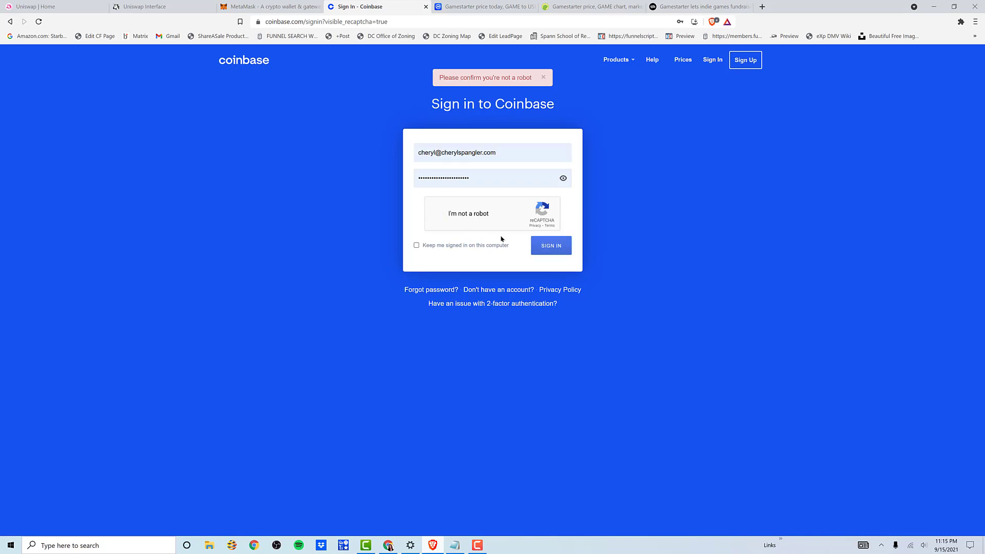
left_click(546, 248)
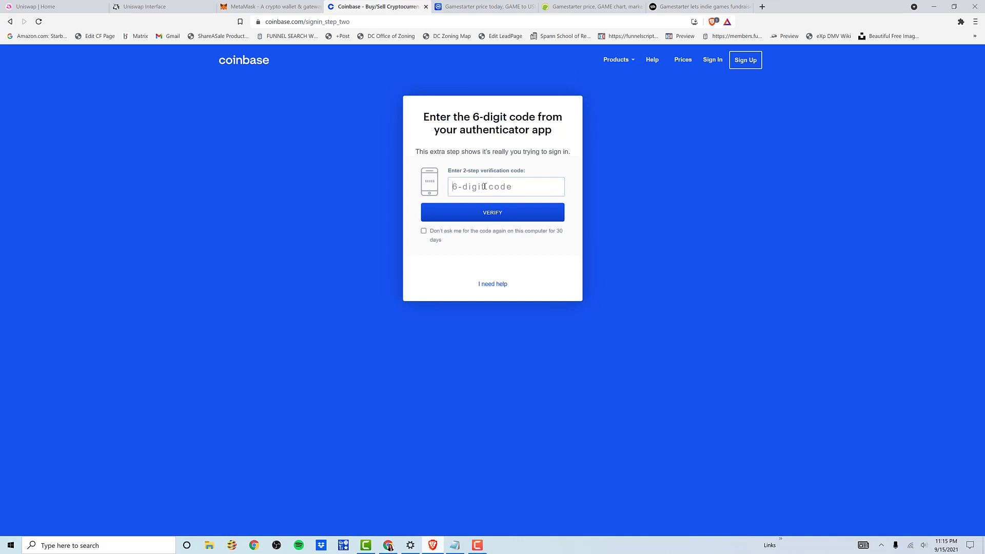
left_click(488, 208)
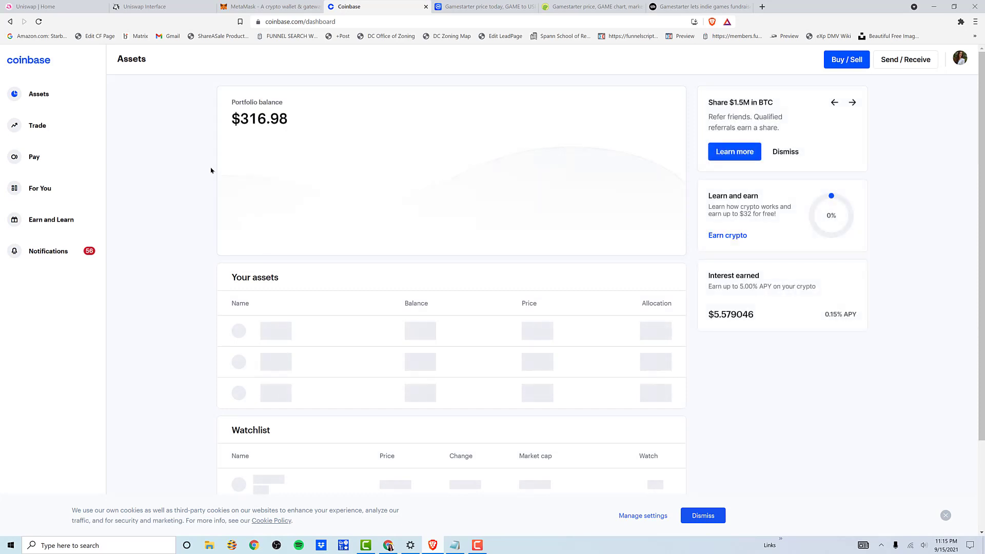
View Coinbase's tradable assets list, then return to the Assets dashboard.
left_click(41, 128)
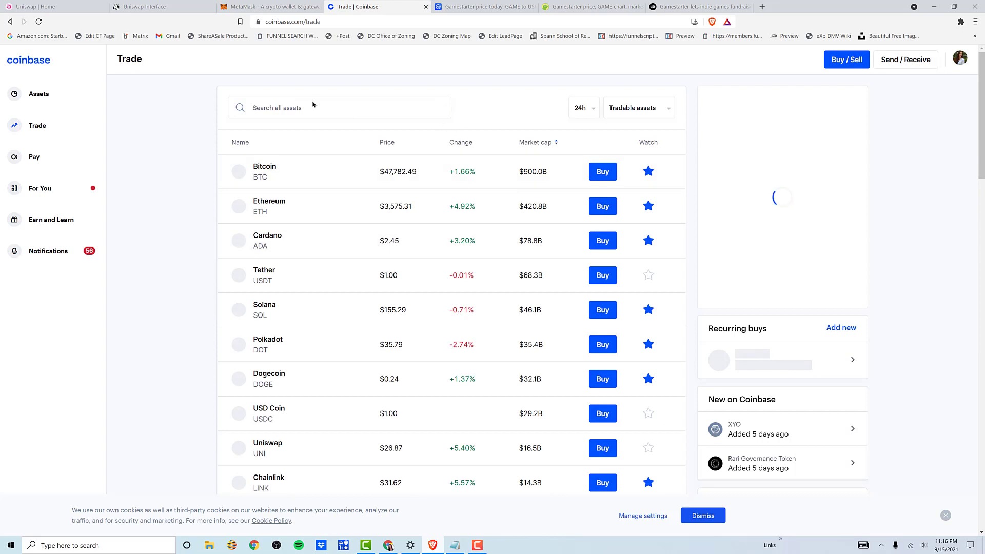
left_click(41, 99)
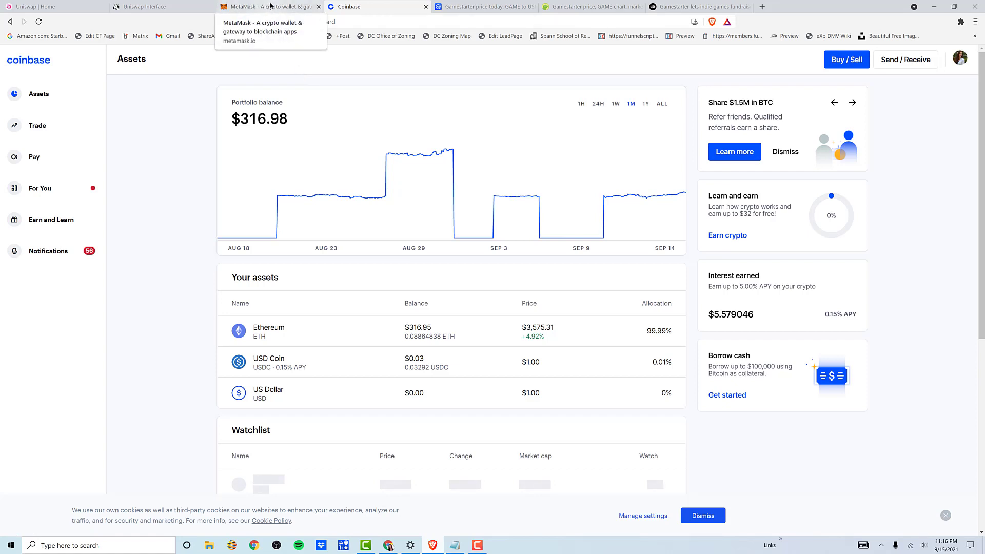
Look over MetaMask's download page, then bring the Chrome window forward.
left_click(271, 6)
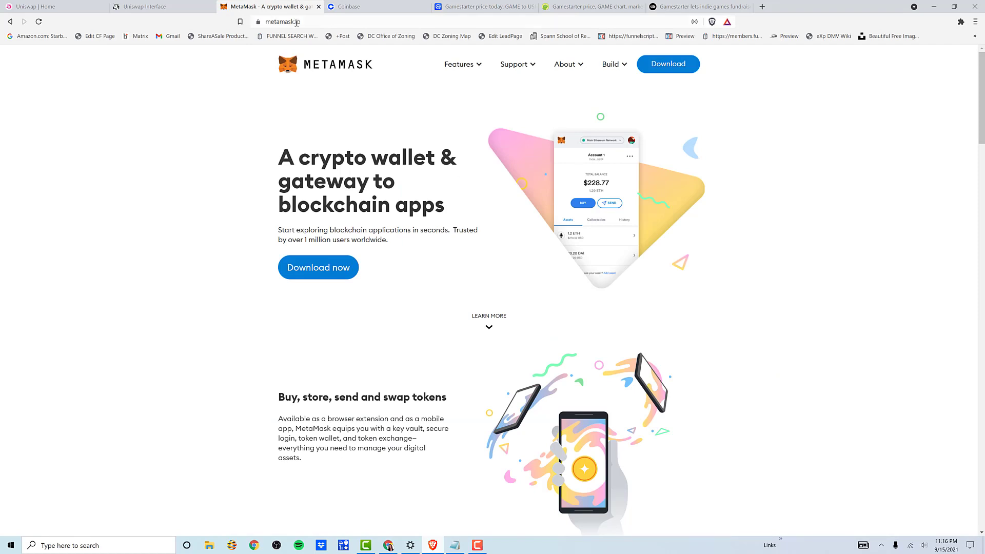
left_click(665, 68)
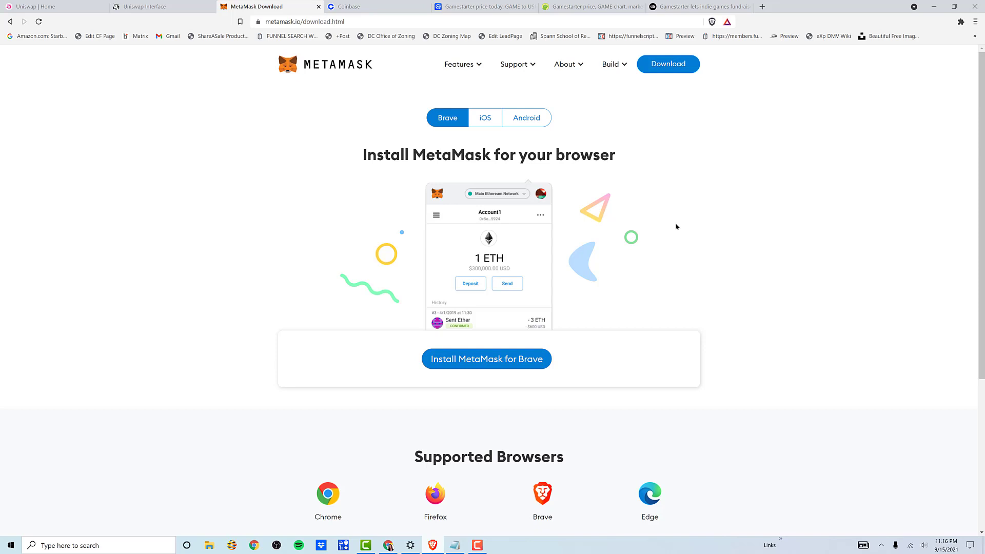
scroll(697, 245, "down", 3)
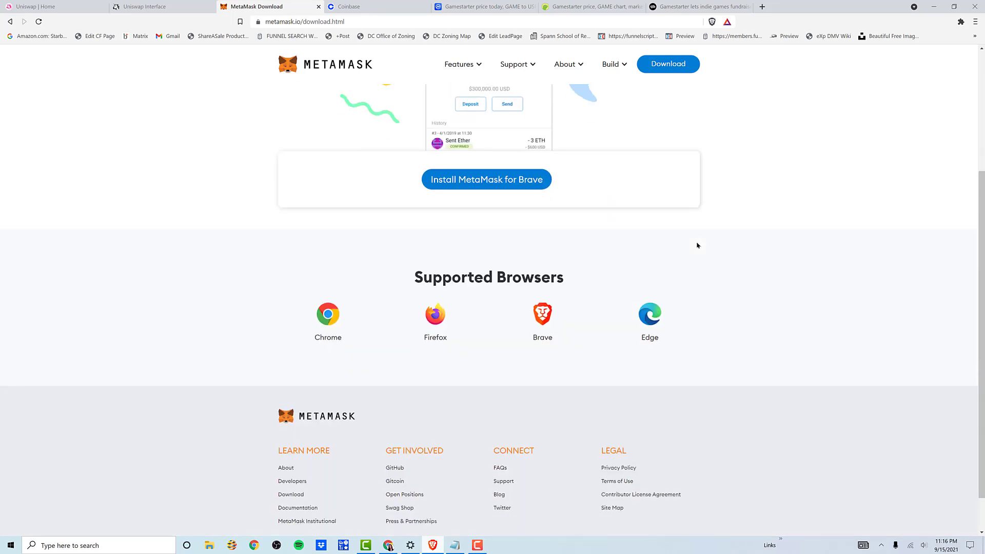
scroll(697, 245, "up", 3)
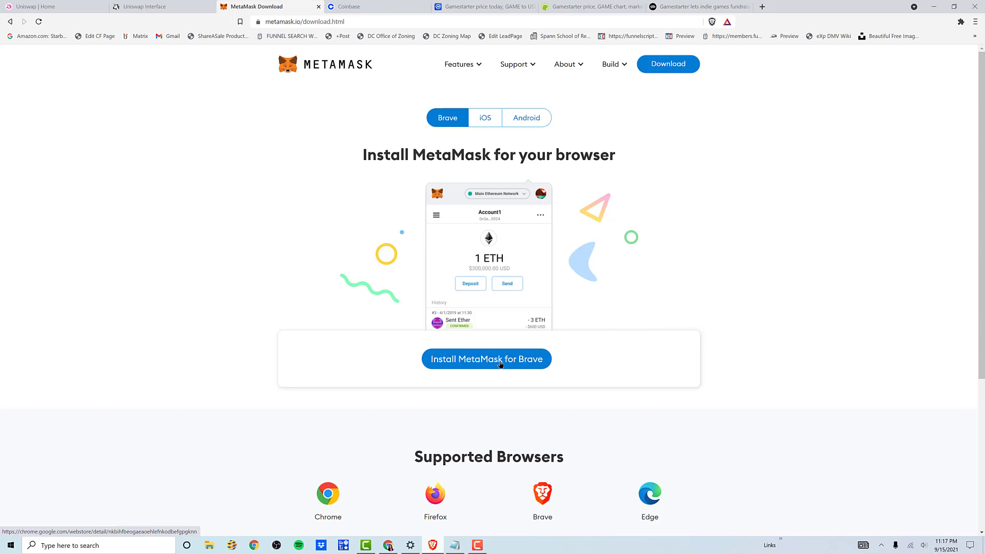
left_click(388, 546)
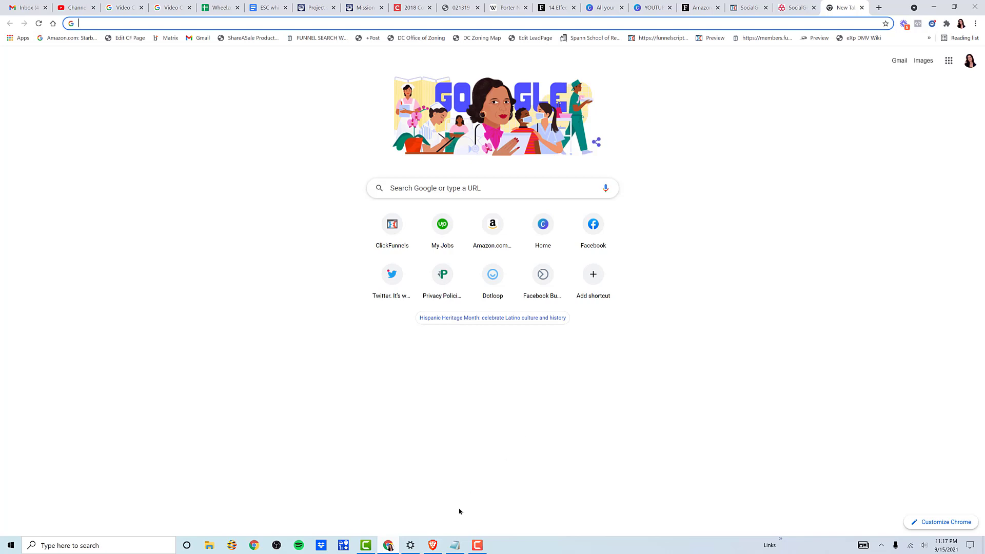
Return to the Brave browser's MetaMask store page and show the installed extensions.
left_click(434, 546)
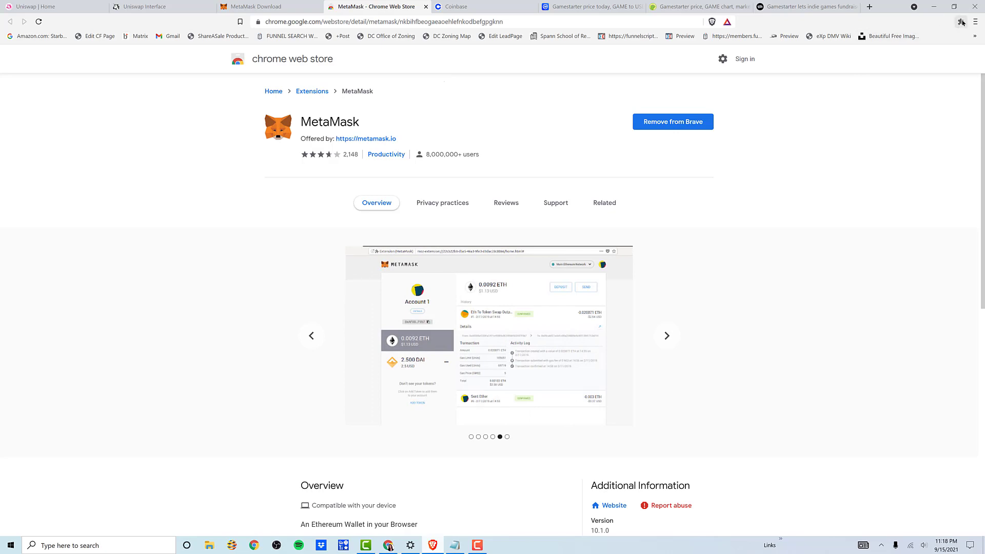
left_click(961, 23)
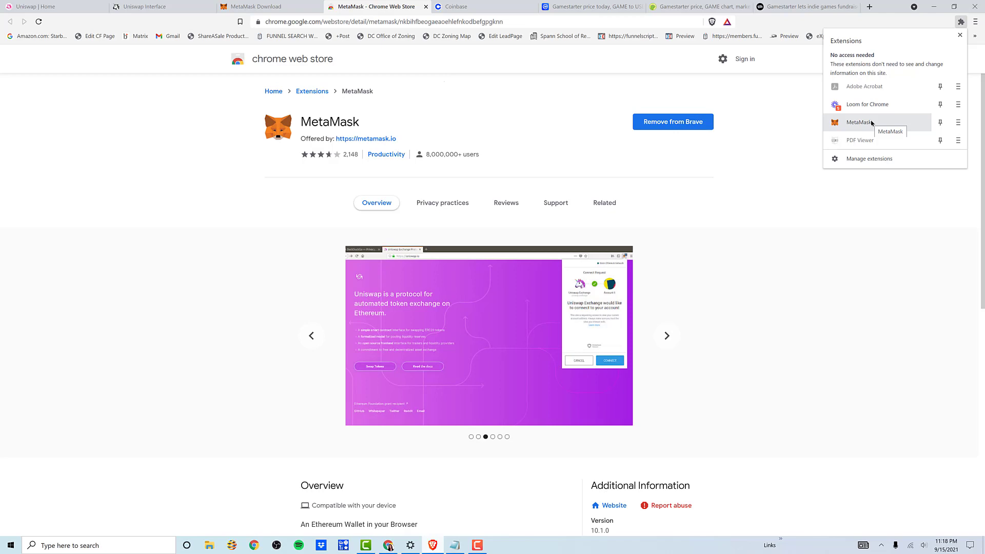
Open the MetaMask wallet showing 0.0084 ETH, peek at the account menu, then dismiss it.
left_click(871, 124)
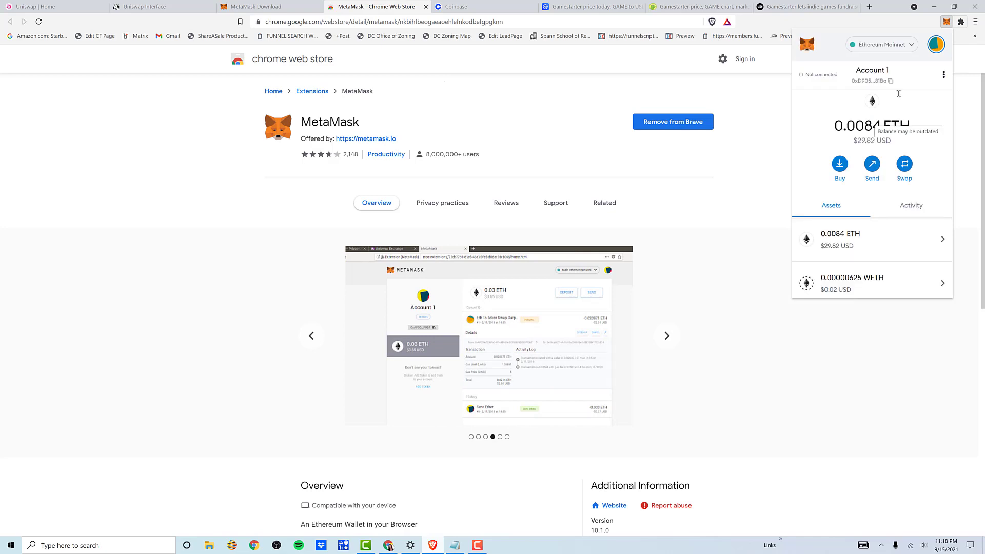
left_click(942, 75)
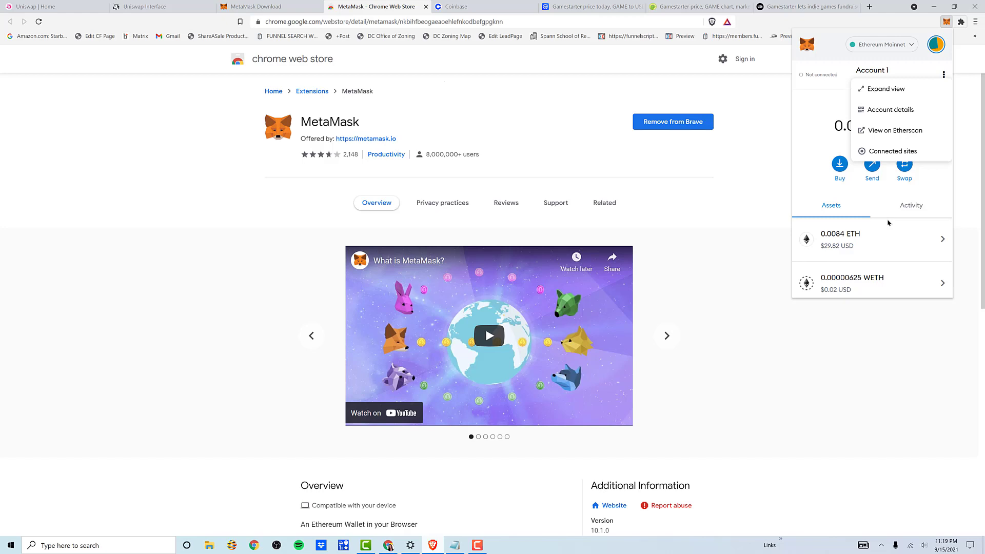
left_click(934, 202)
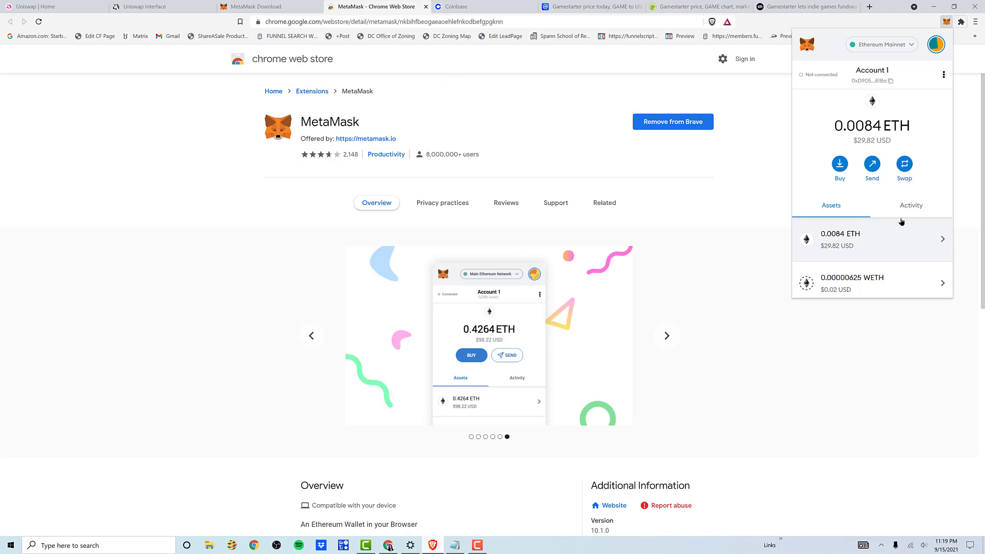
scroll(901, 221, "down", 3)
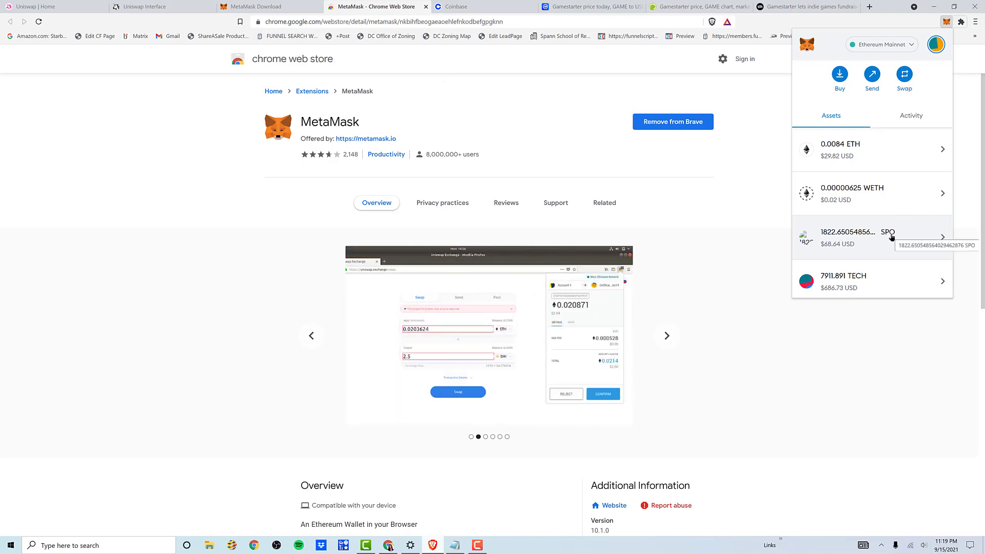
scroll(867, 250, "down", 1)
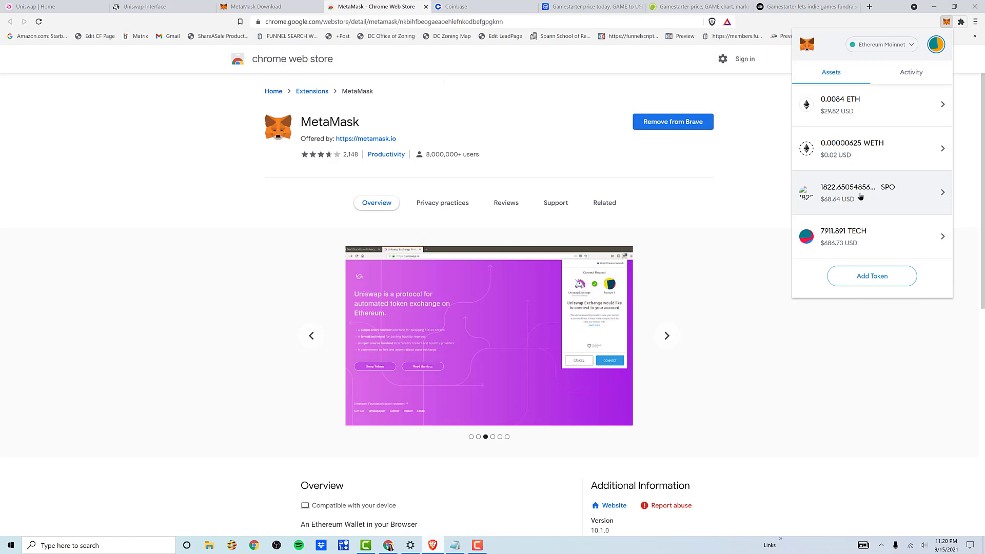
scroll(858, 172, "up", 3)
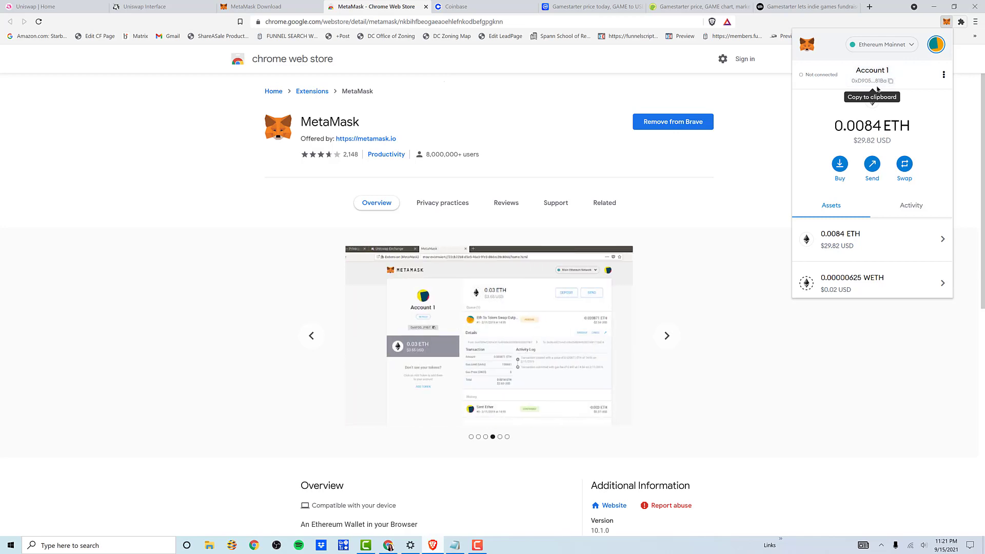
Copy Account 1's wallet address from the Account details dialog, then close it.
left_click(943, 74)
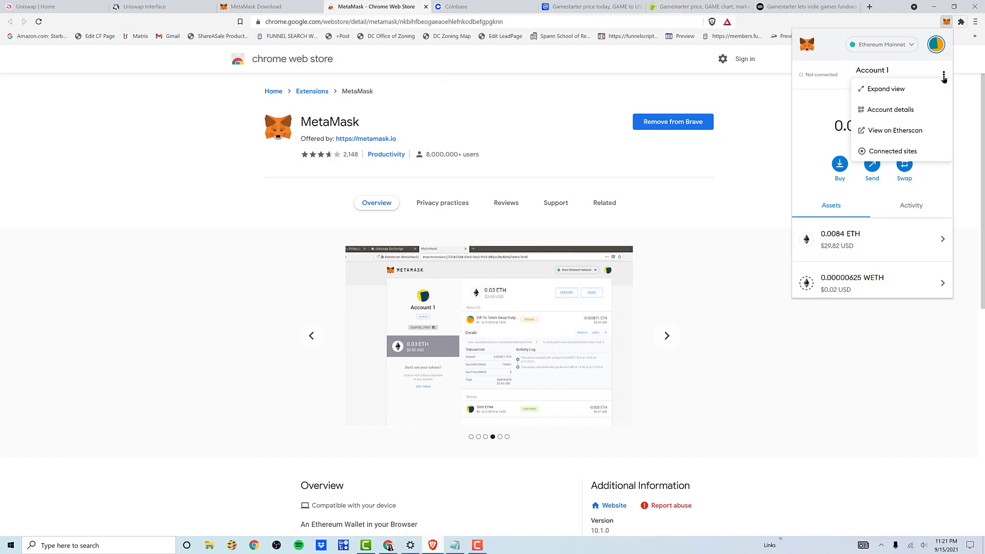
left_click(891, 109)
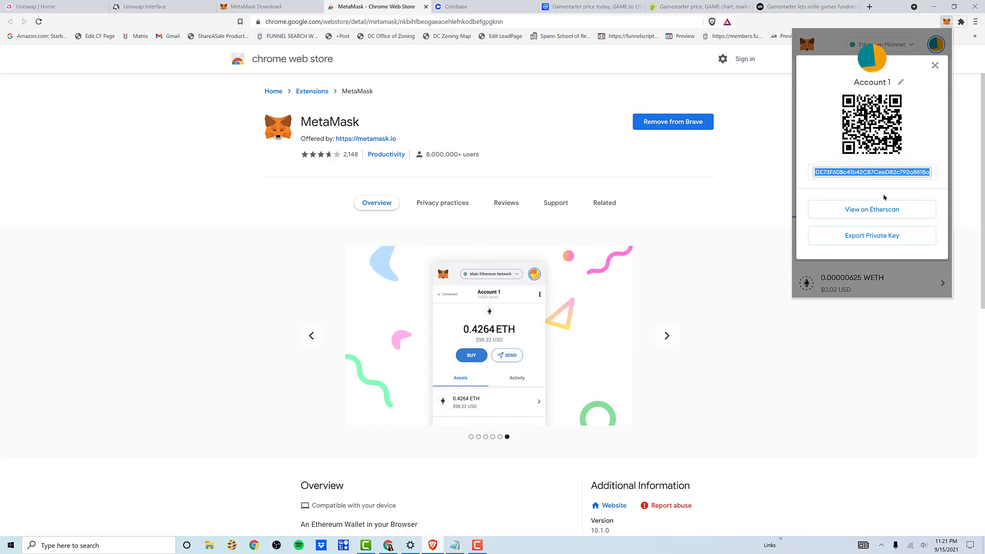
right_click(885, 174)
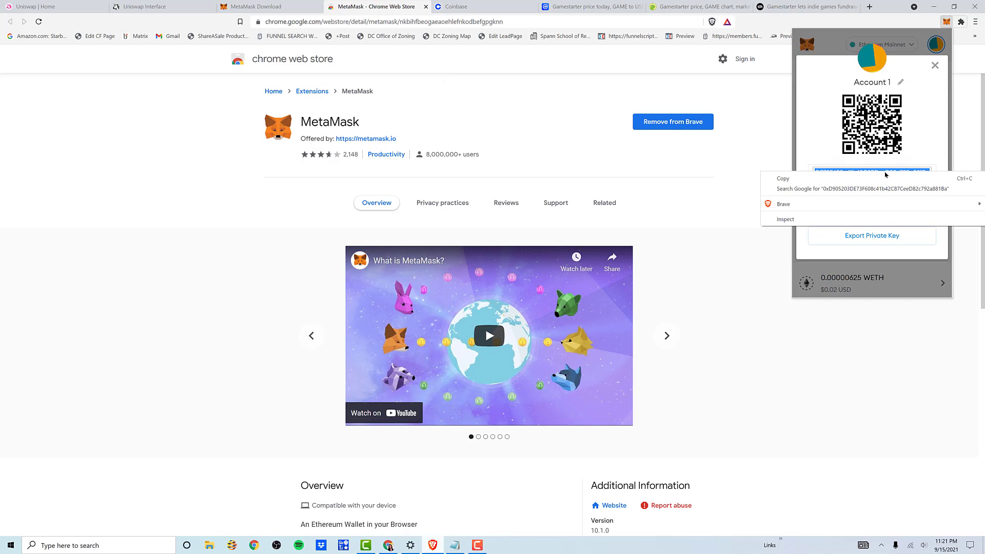
left_click(815, 178)
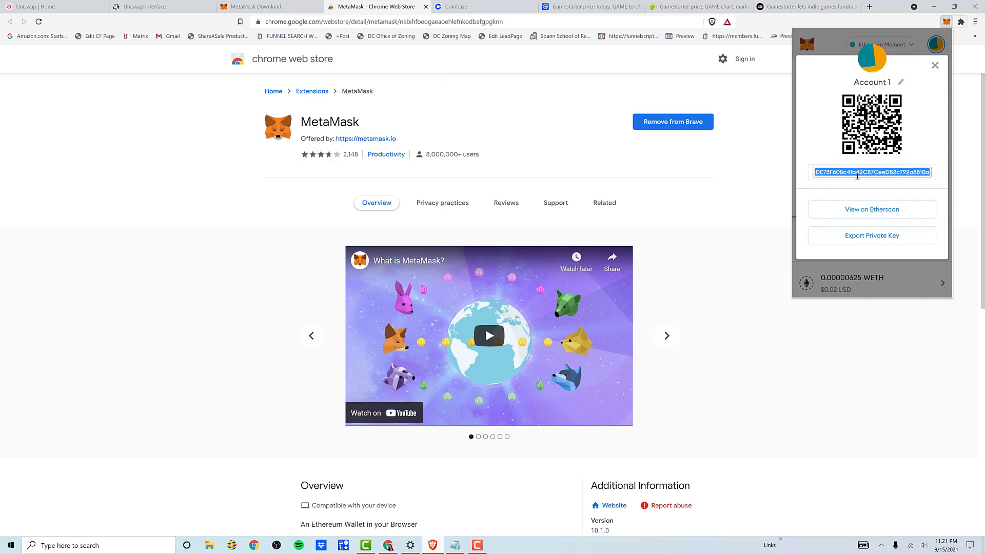
left_click(935, 67)
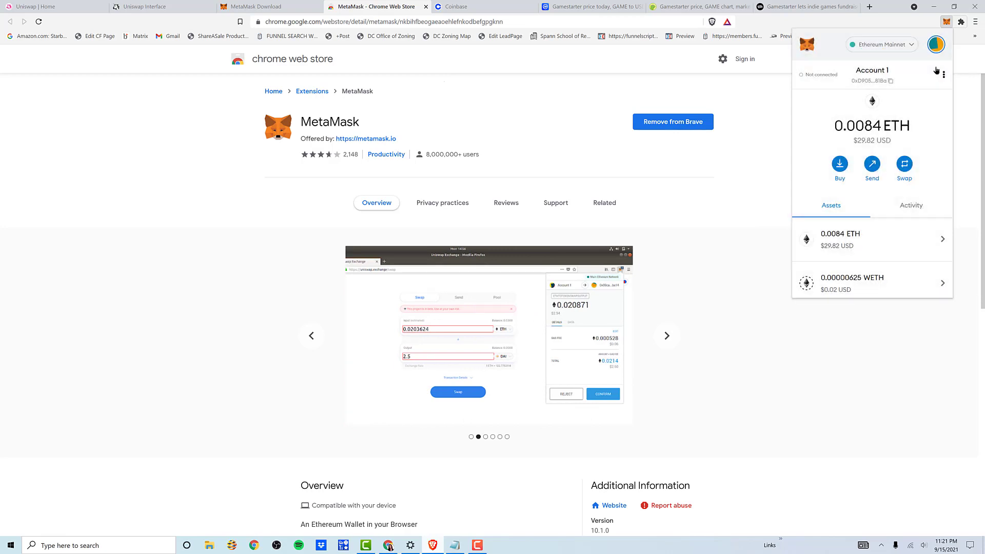
Scroll through MetaMask's Activity history, then return to Assets and recopy the wallet address.
left_click(891, 82)
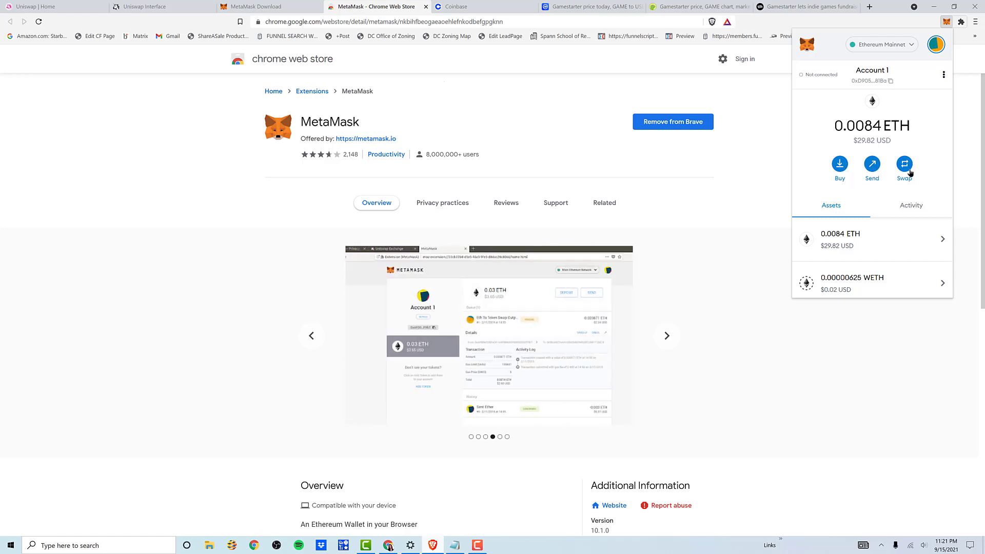
left_click(909, 211)
scroll(871, 226, "down", 2)
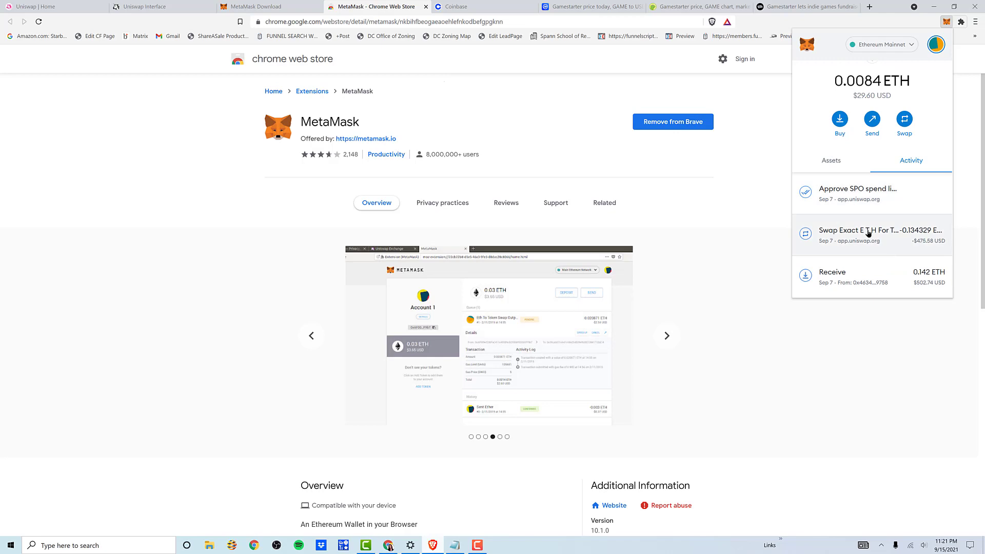
scroll(862, 214, "down", 2)
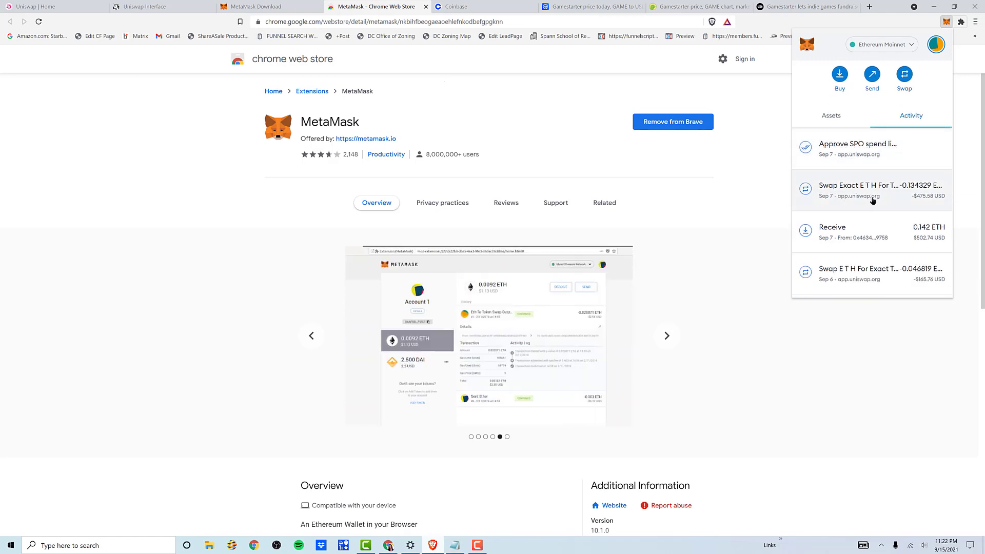
scroll(872, 200, "down", 2)
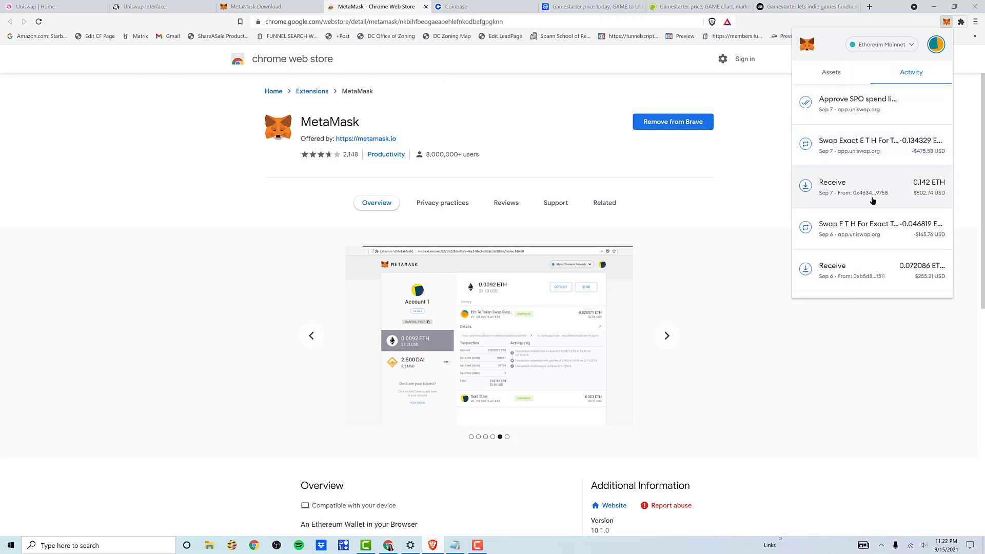
scroll(872, 200, "down", 8)
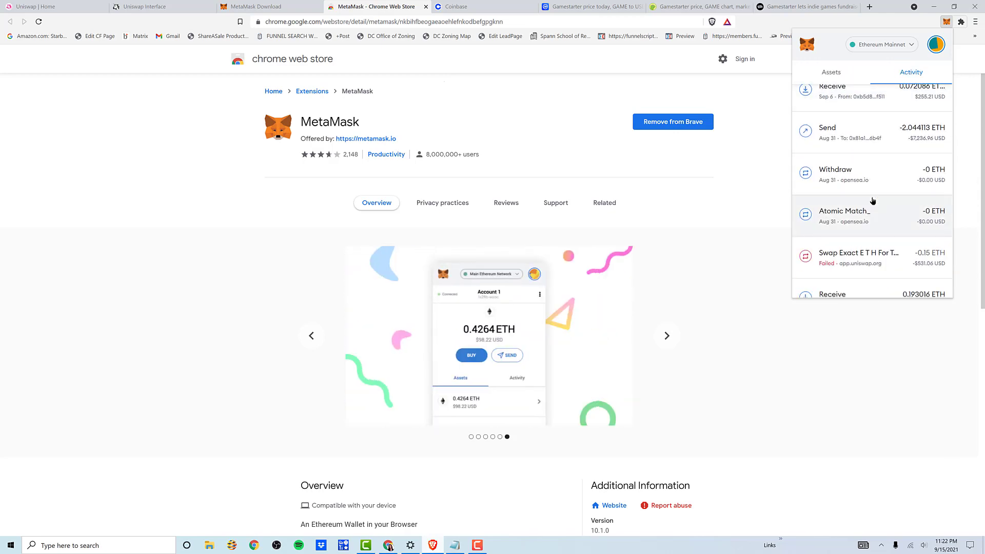
scroll(872, 201, "down", 2)
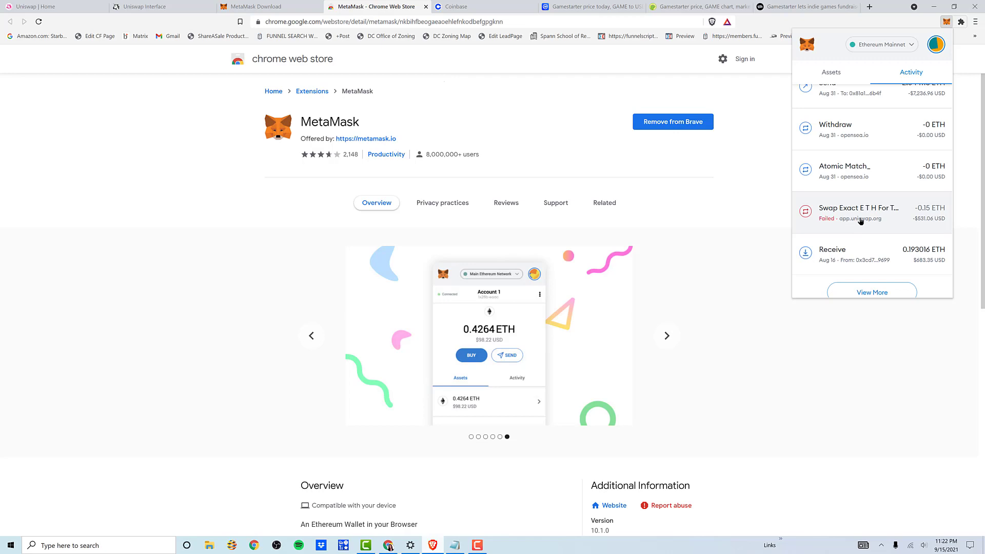
scroll(861, 220, "down", 2)
scroll(861, 221, "up", 12)
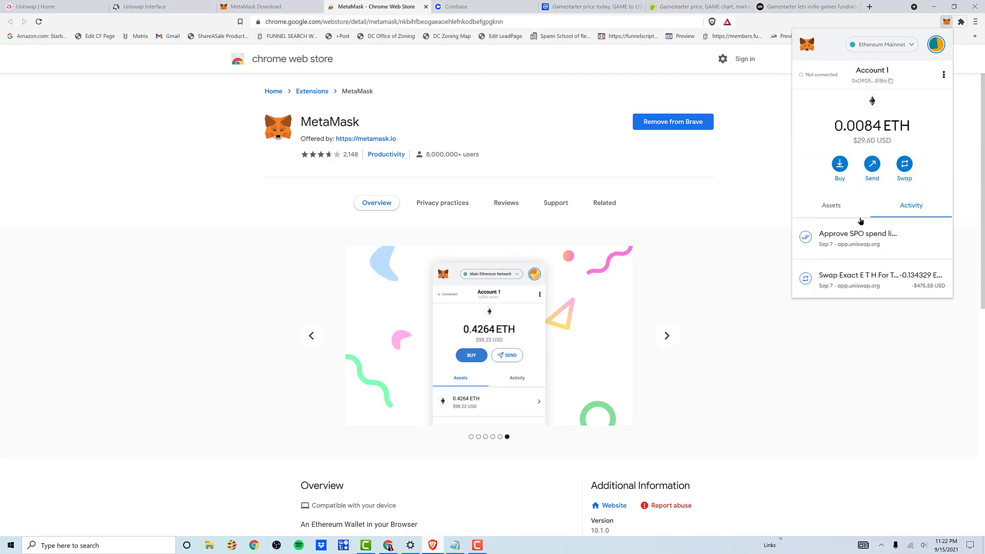
left_click(827, 206)
left_click(888, 83)
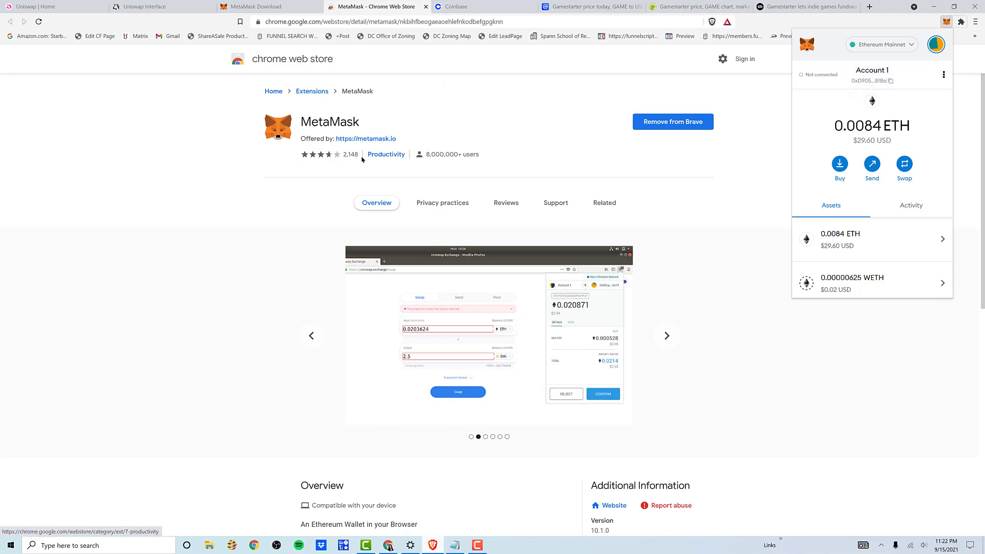
Send all ETH ($309.55) from Coinbase to the pasted MetaMask address and review the transfer.
left_click(453, 7)
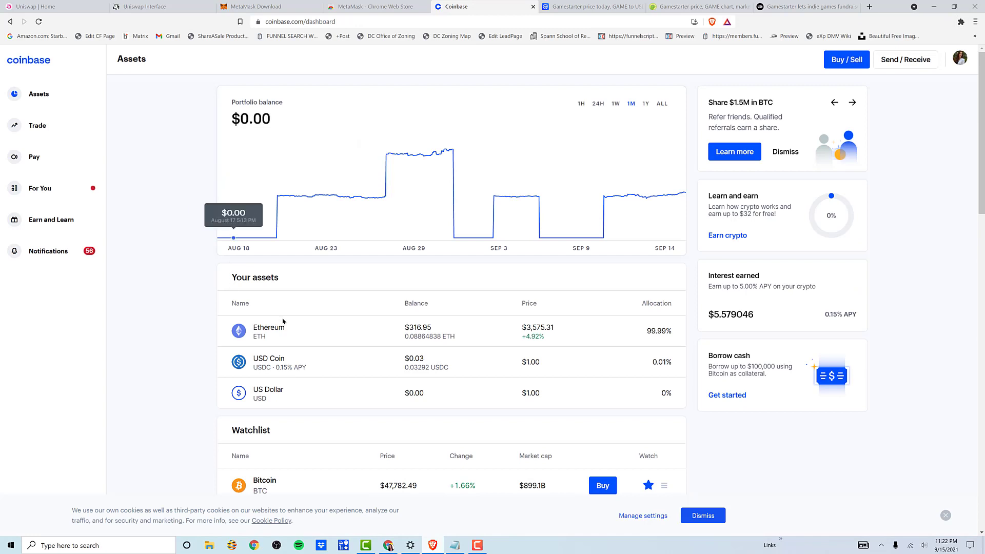
left_click(428, 331)
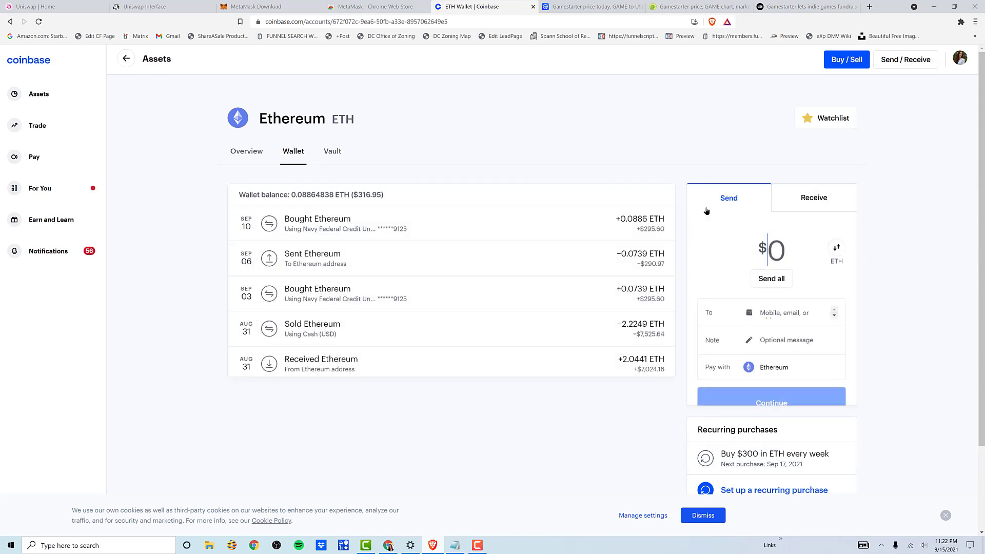
left_click(767, 280)
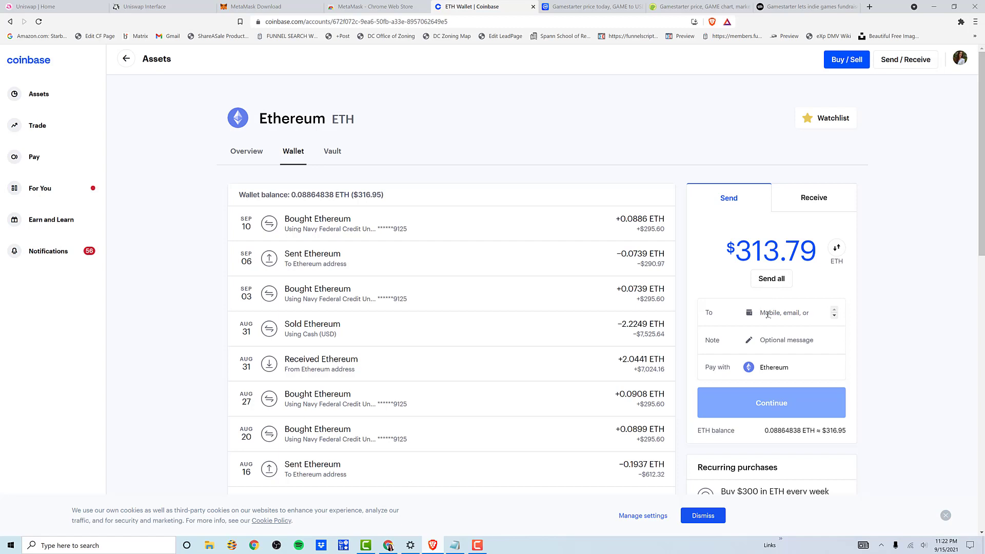
key("ctrl+v")
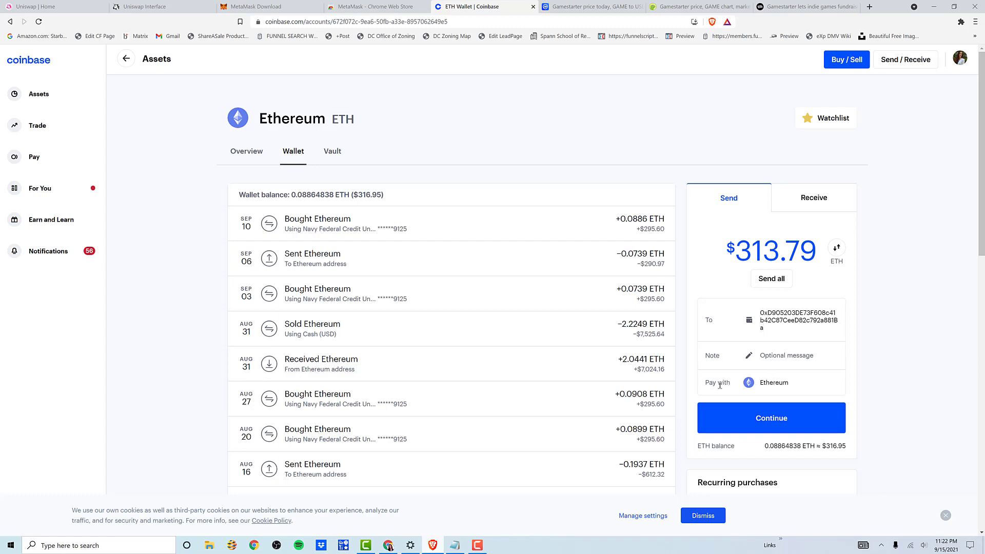
left_click(765, 420)
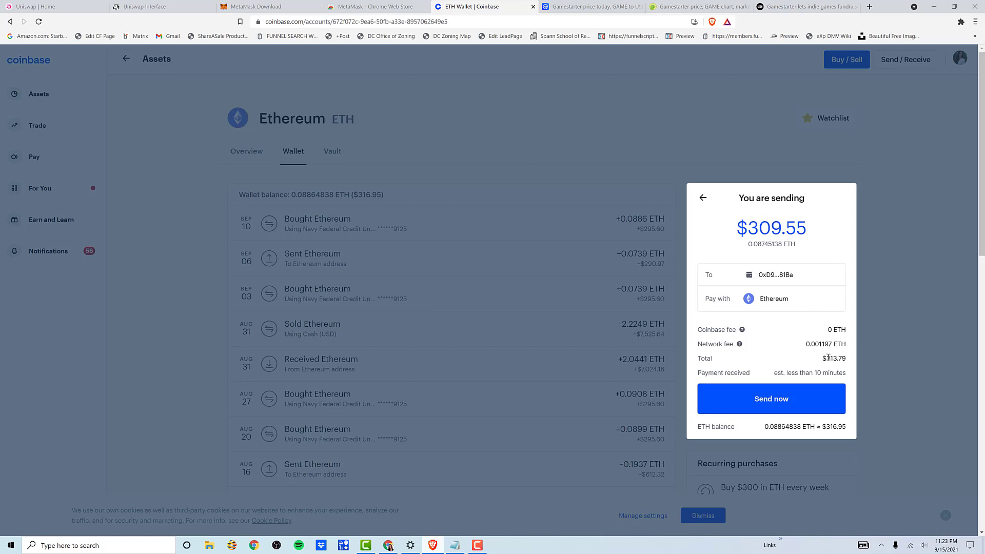
Send 0.08745138 ETH from Coinbase, accepting the warning and entering the 2-step verification code.
left_click(777, 404)
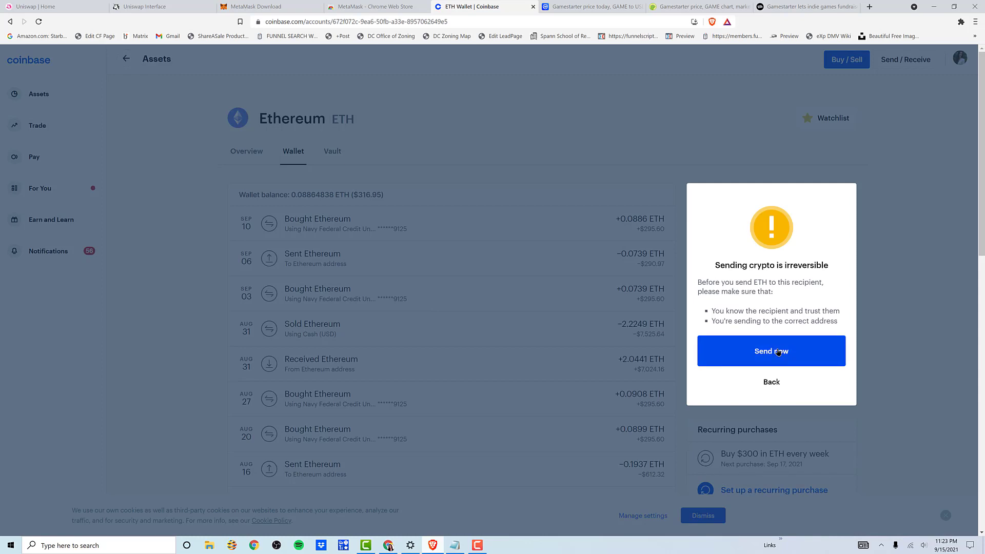
left_click(778, 352)
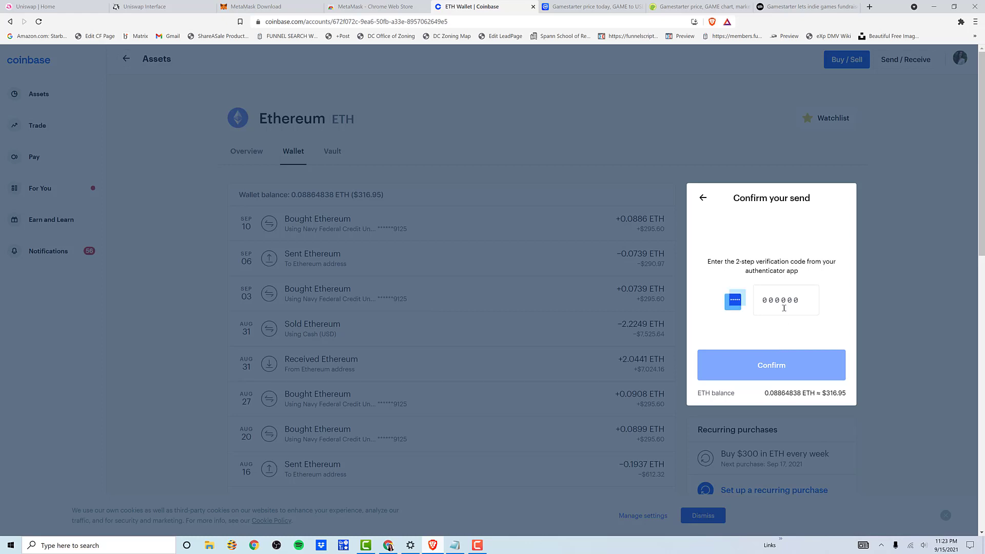
left_click(783, 307)
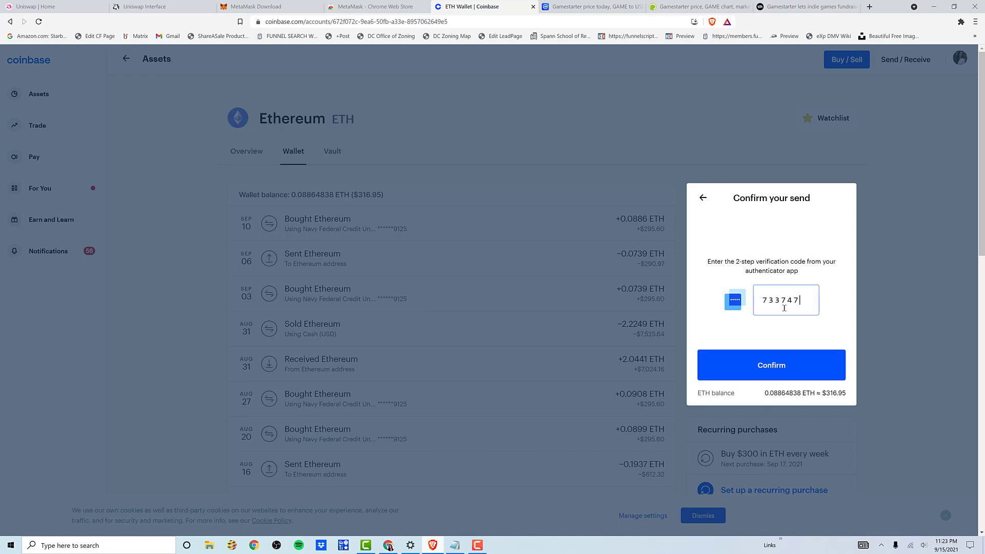
left_click(788, 367)
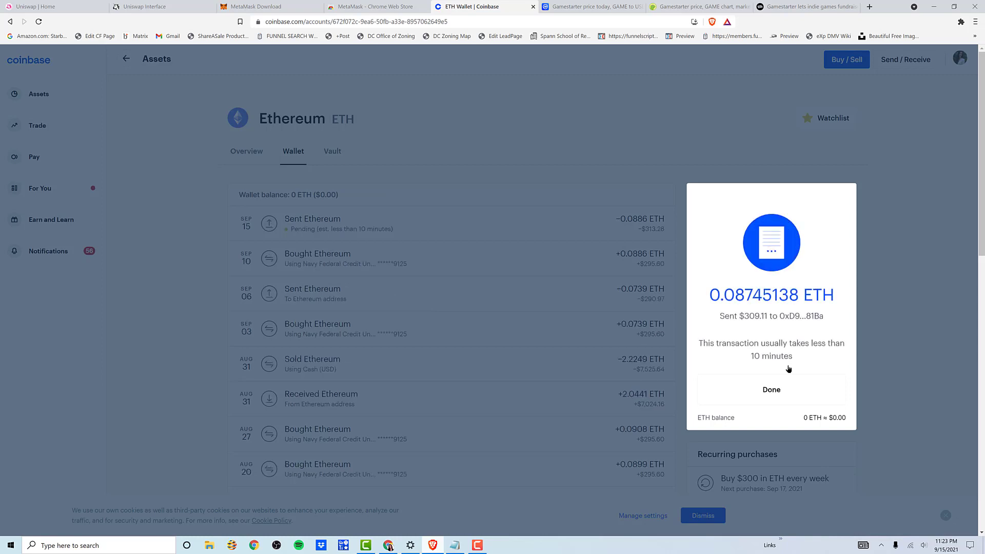
left_click(769, 392)
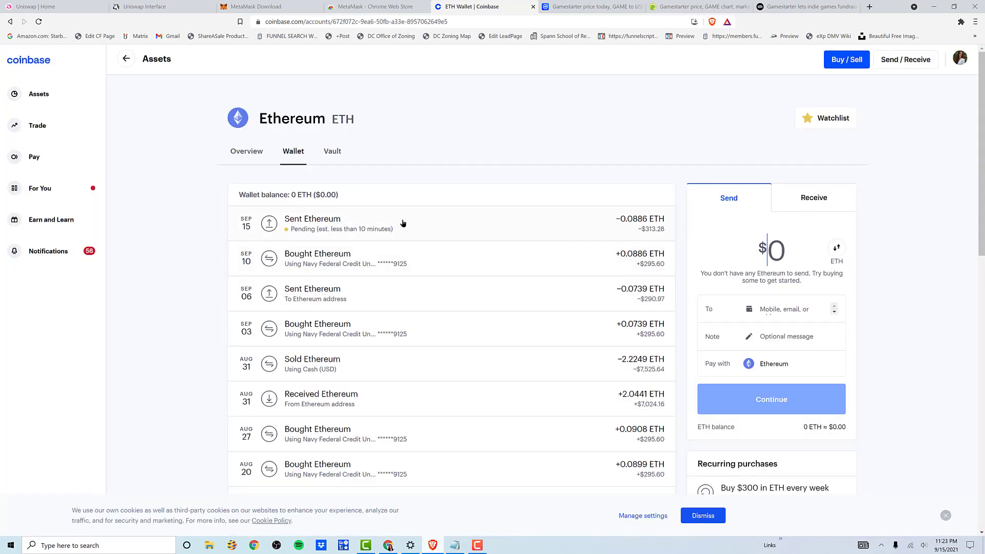
Review the Sep 10 ETH purchase and pending Sep 15 send details, then return to the MetaMask Web Store page.
left_click(306, 257)
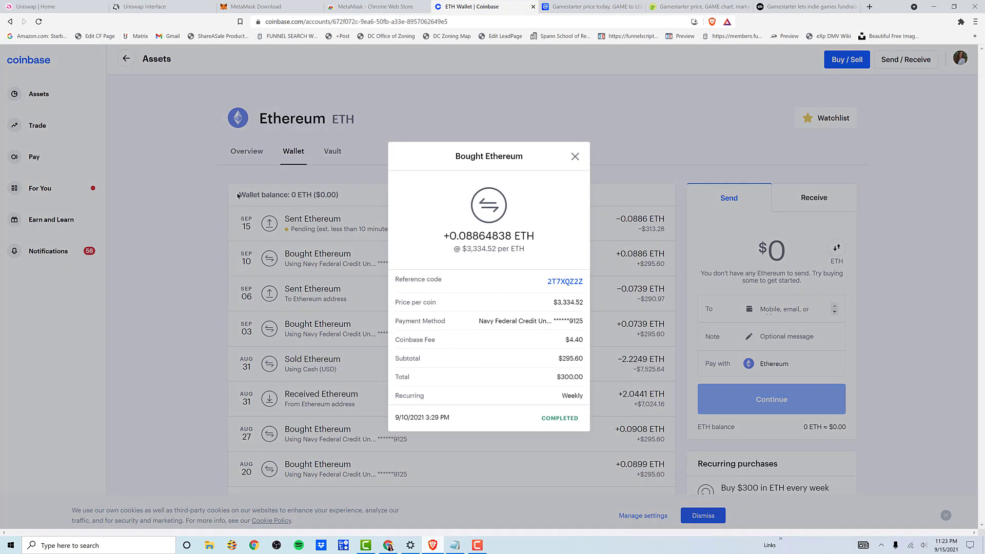
left_click(575, 157)
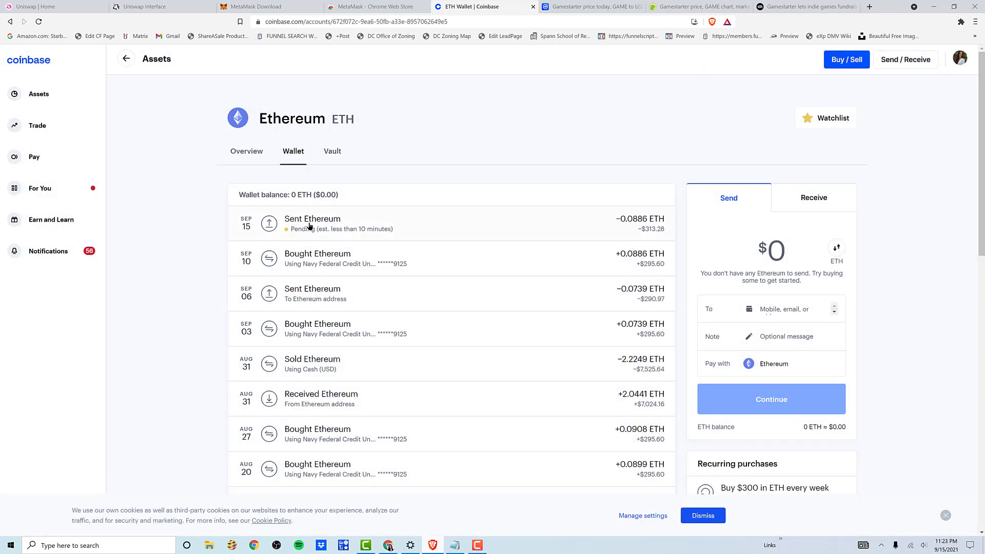
left_click(310, 224)
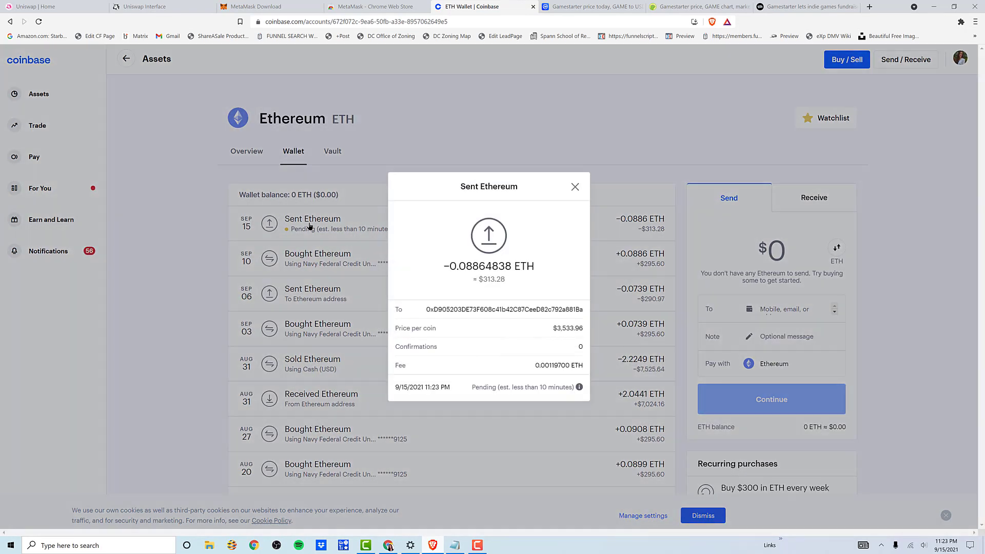
left_click(575, 186)
left_click(40, 95)
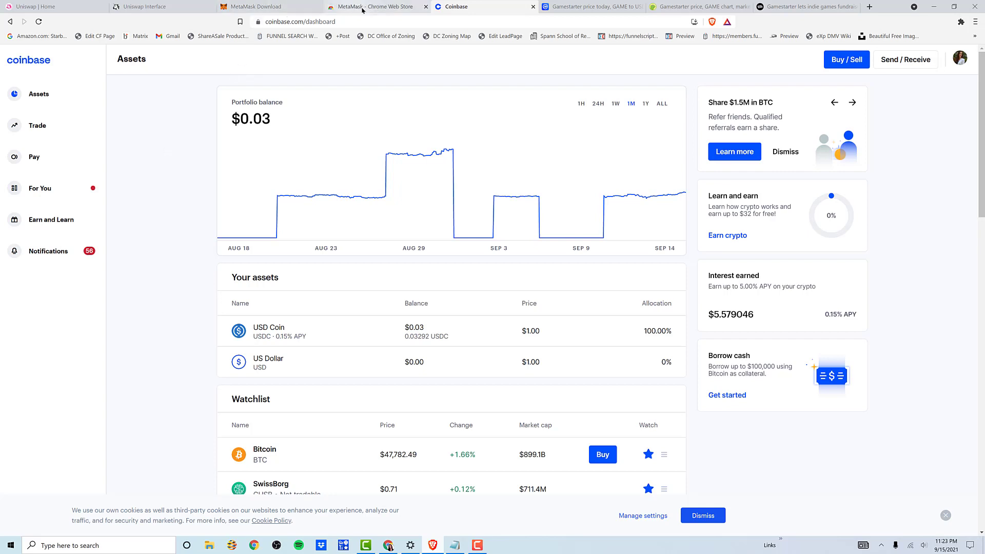
left_click(403, 7)
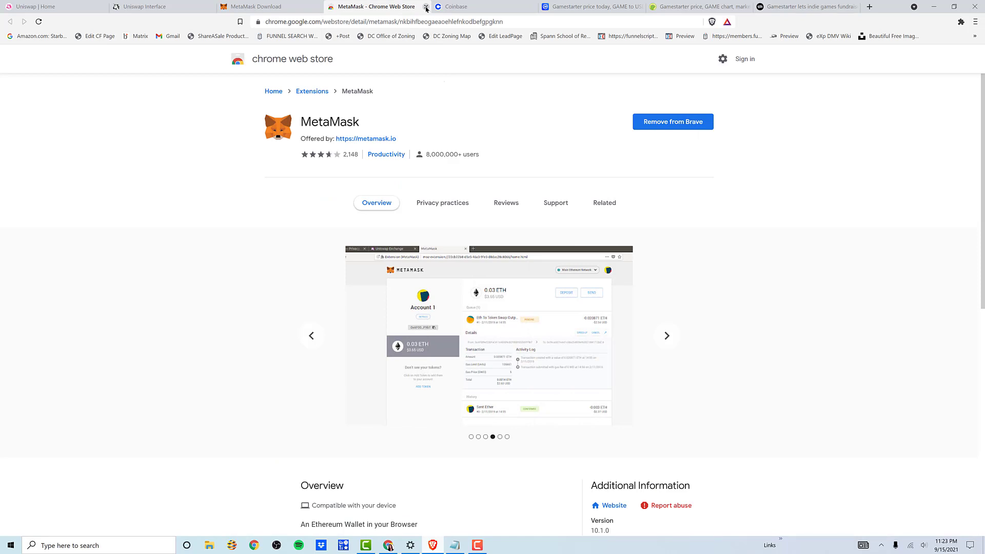
Check MetaMask's ETH activity for the received 0.087451 ETH, bringing Account 1 to 0.0958 ETH.
left_click(426, 7)
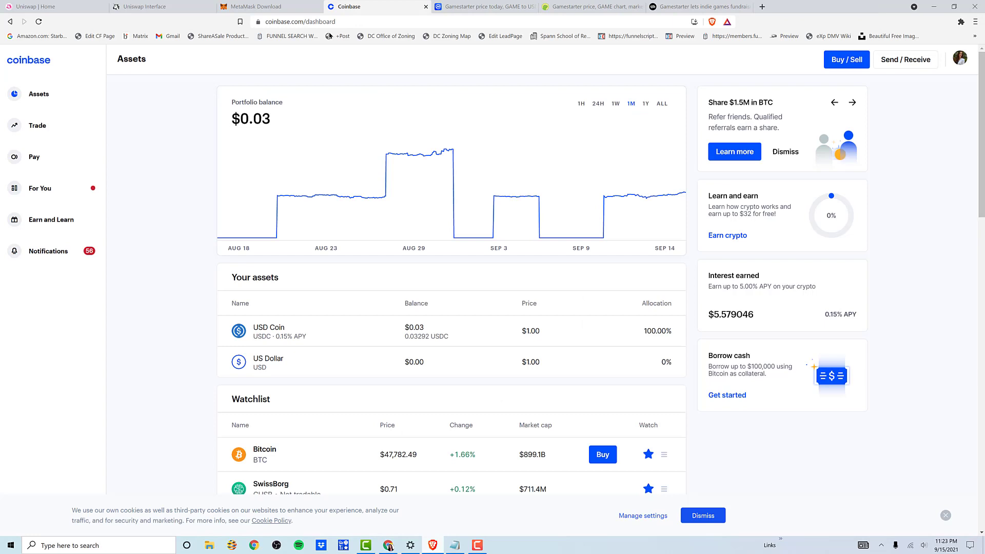
left_click(303, 9)
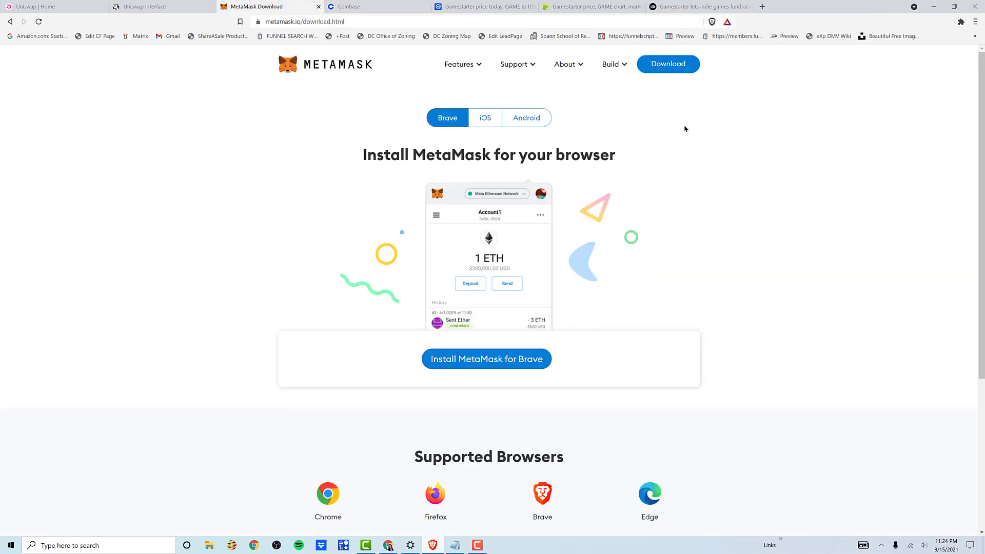
left_click(959, 23)
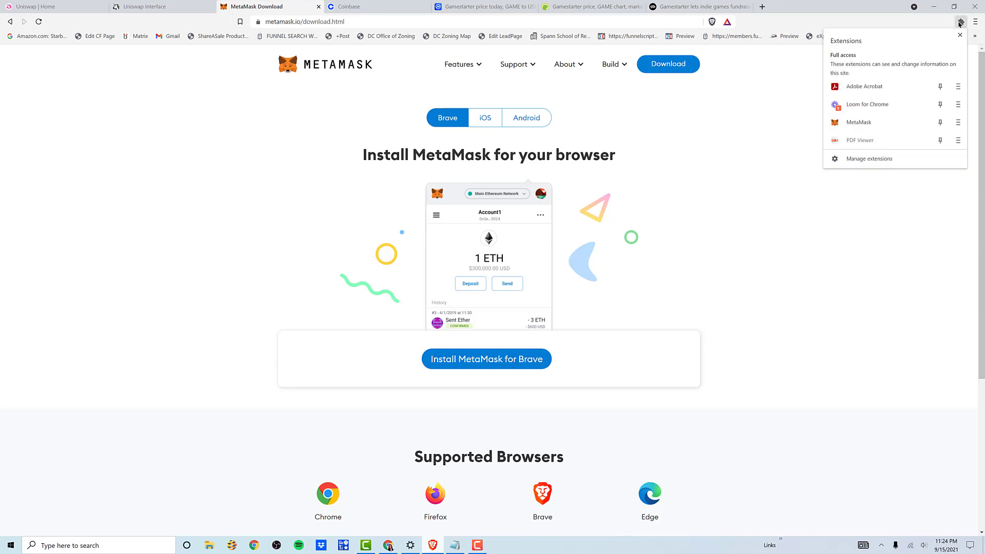
left_click(855, 125)
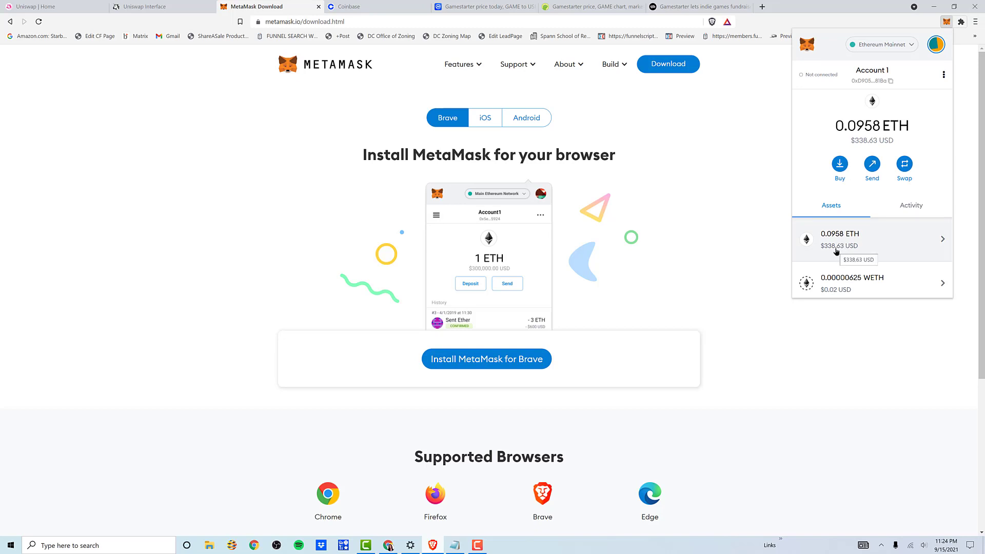
left_click(921, 247)
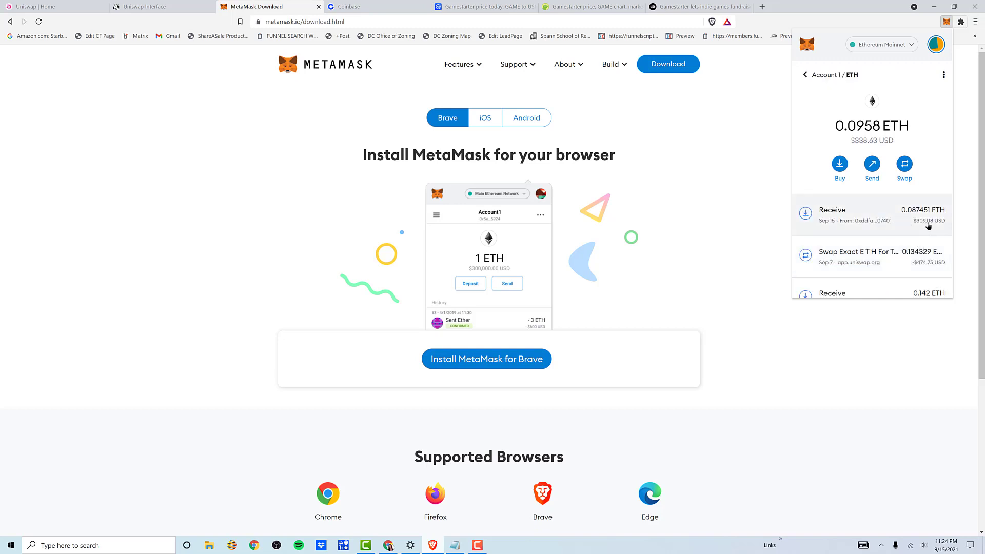
left_click(806, 76)
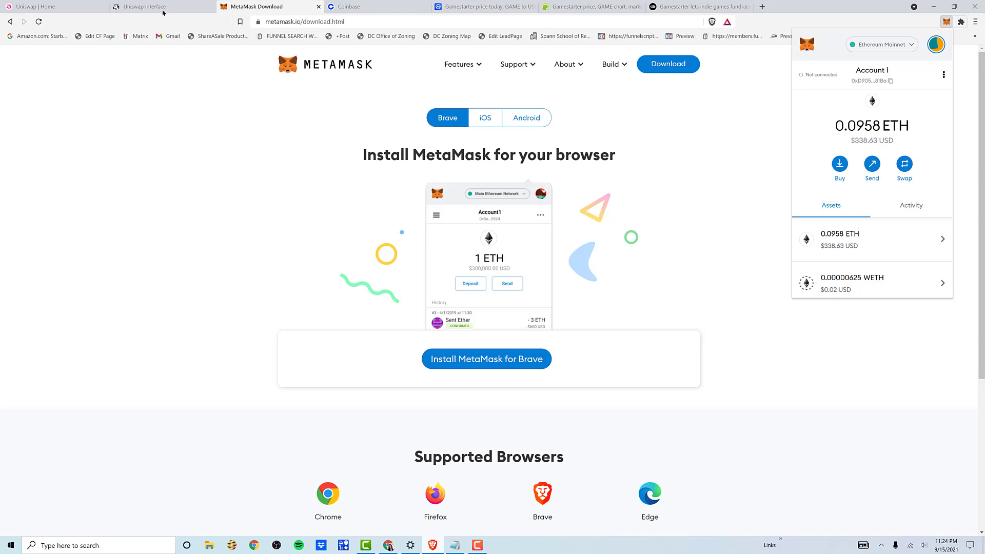
Go to the Uniswap swap page at app.uniswap.org with ETH as the paying token.
left_click(64, 7)
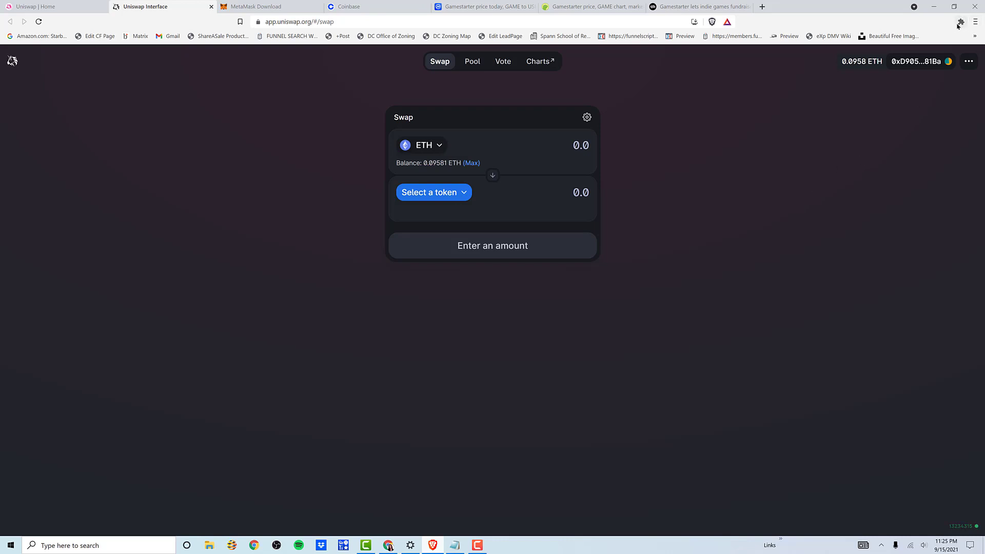
With the 0.09581 ETH balance loaded on the swap page, bring up the browser's extensions list.
left_click(960, 23)
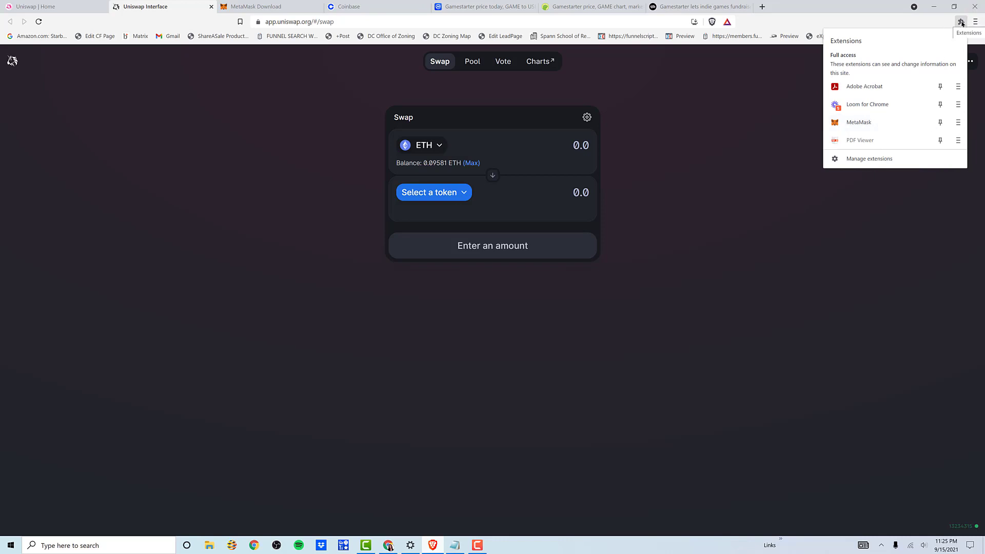
Open MetaMask to check the 0.0958 ETH balance and look over the SPO and TECH holdings.
left_click(854, 125)
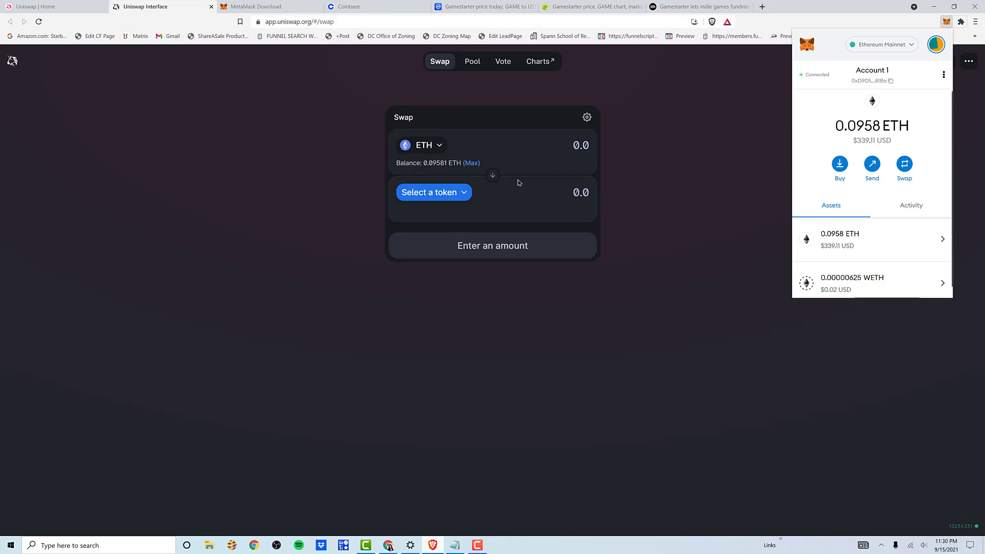
scroll(844, 200, "down", 2)
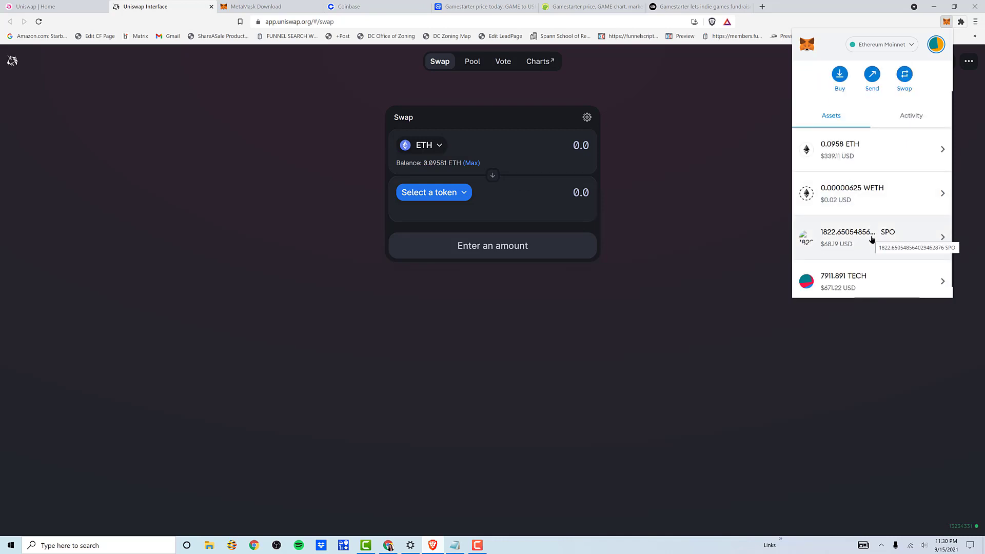
scroll(871, 239, "up", 2)
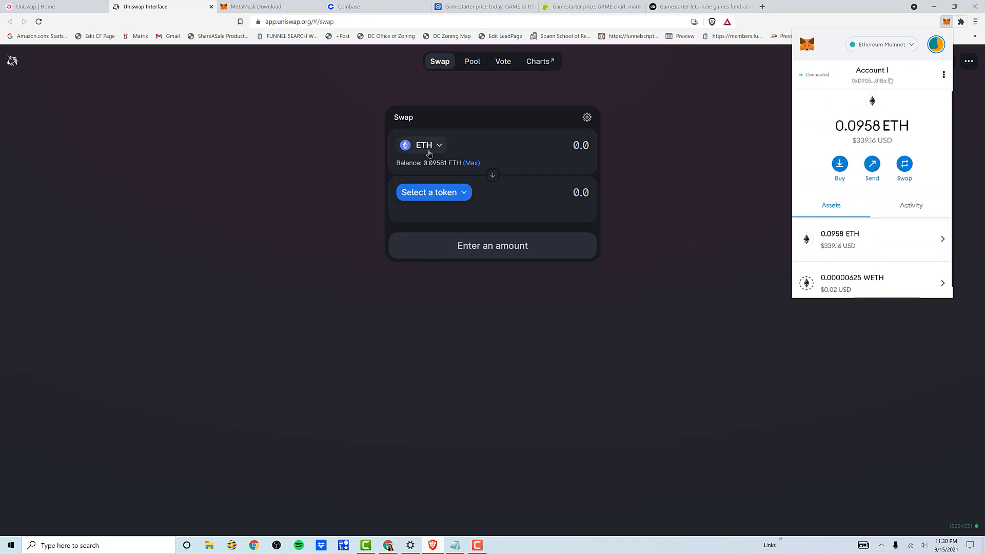
Pay the maximum 0.085813067727552775 ETH for GAME, chosen by pasting its contract address.
left_click(469, 164)
left_click(470, 164)
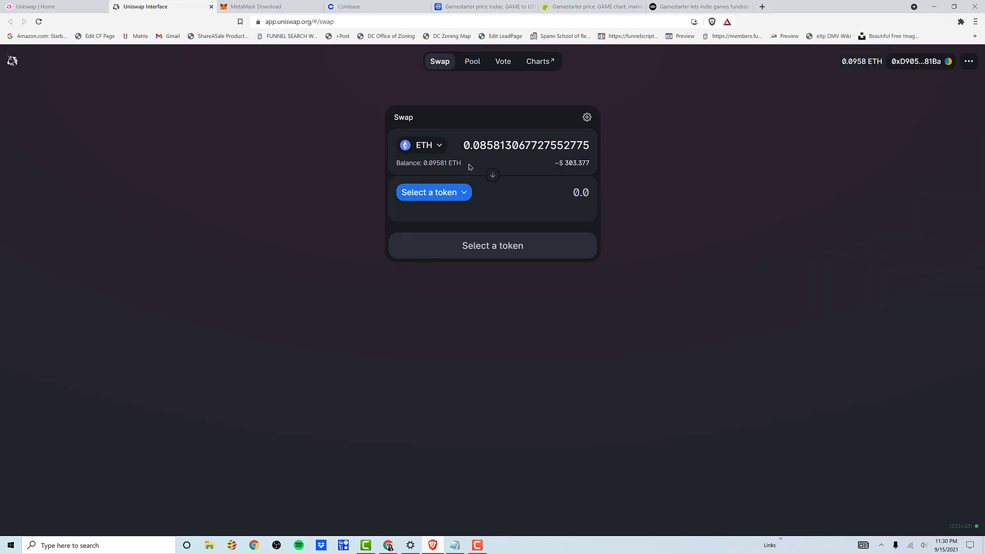
left_click(463, 196)
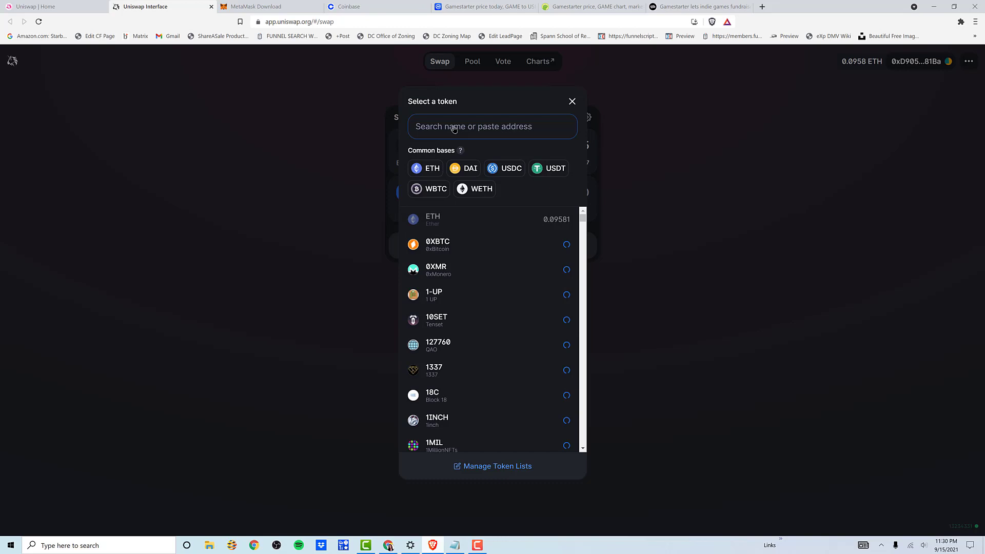
key("ctrl+v")
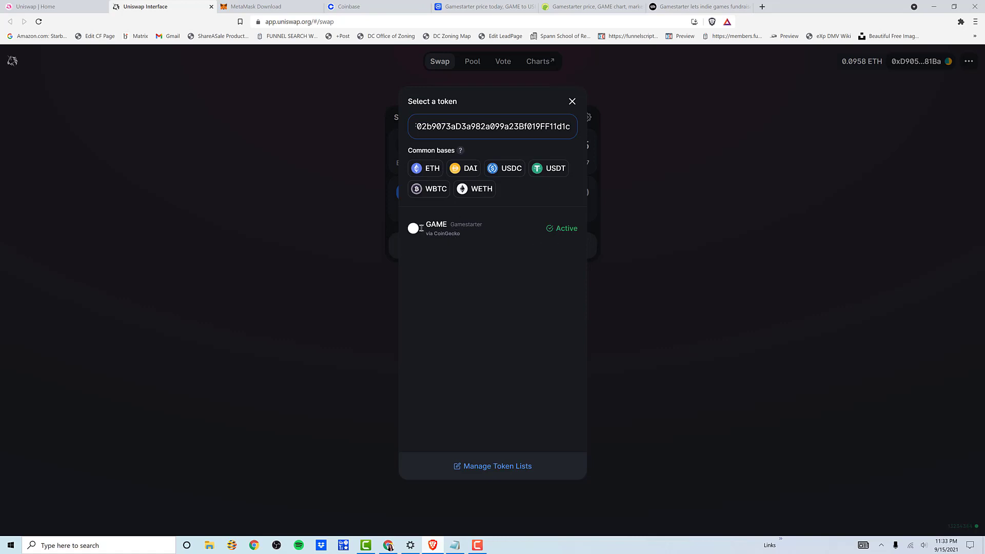
left_click(436, 226)
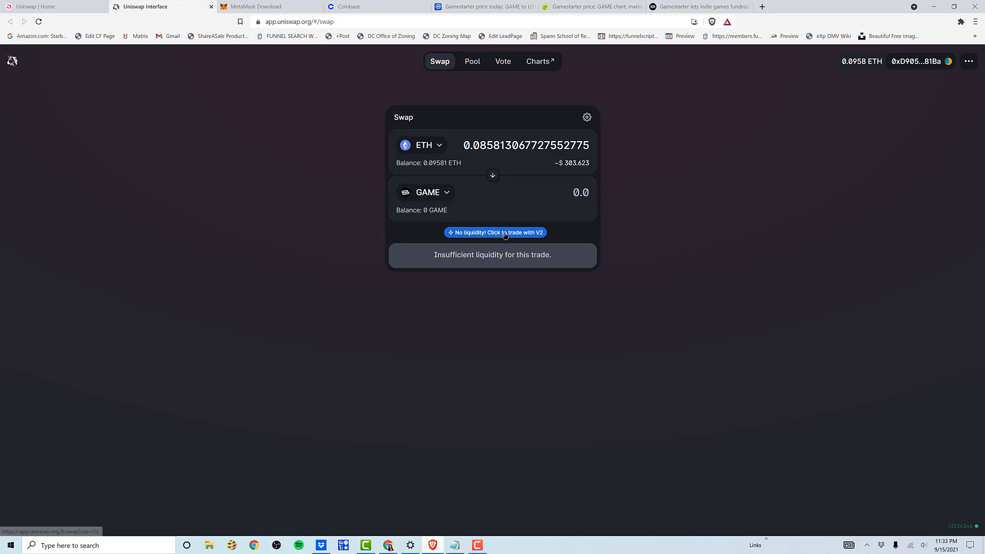
left_click(505, 234)
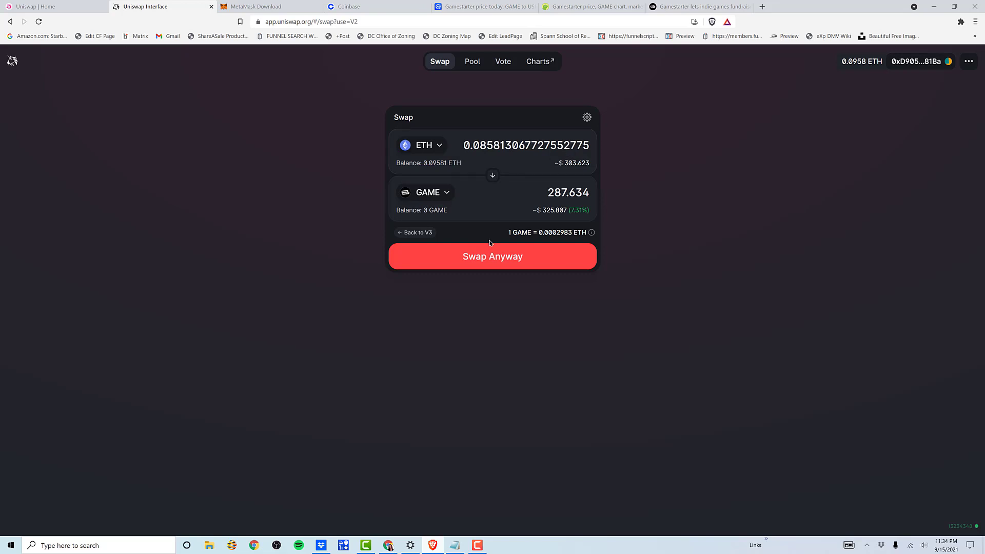
left_click(485, 262)
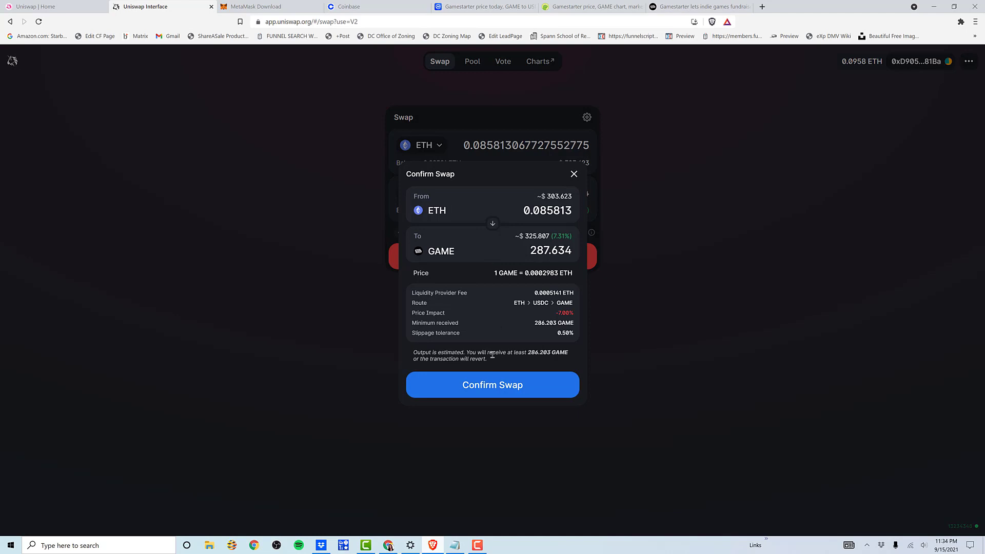
left_click(506, 387)
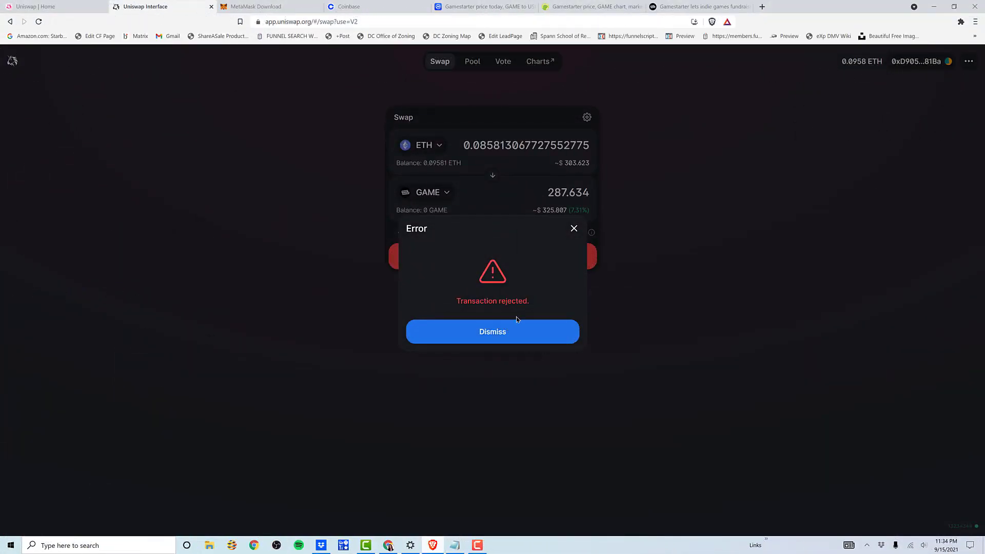
left_click(495, 335)
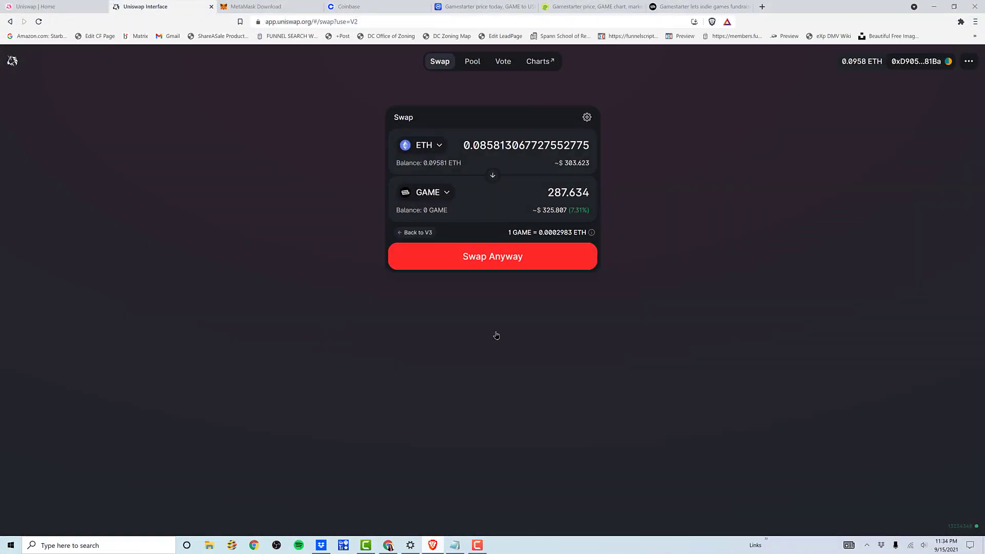
Lower the ETH amount to 0.065813 and confirm the swap for 224.273 GAME in MetaMask.
left_click(481, 146)
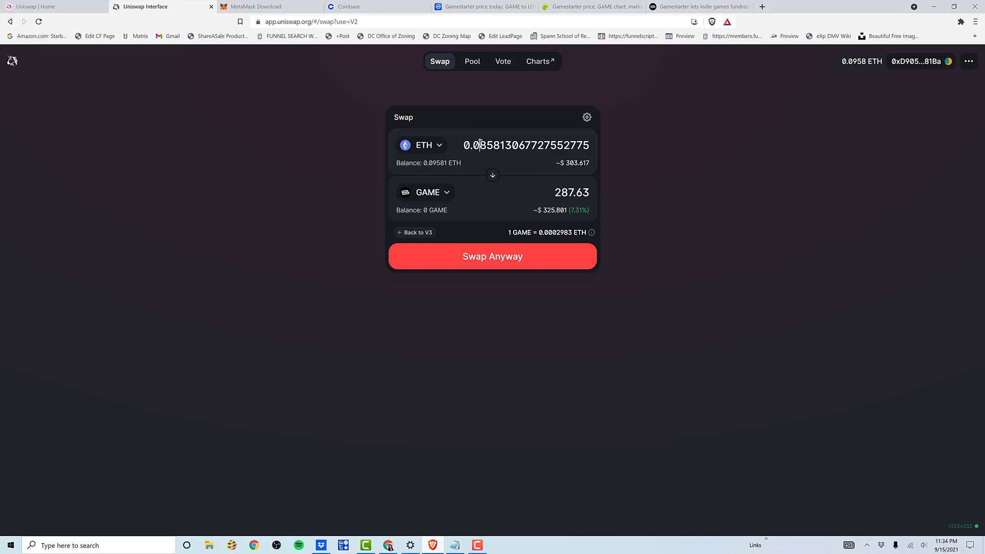
key("Delete")
type("6")
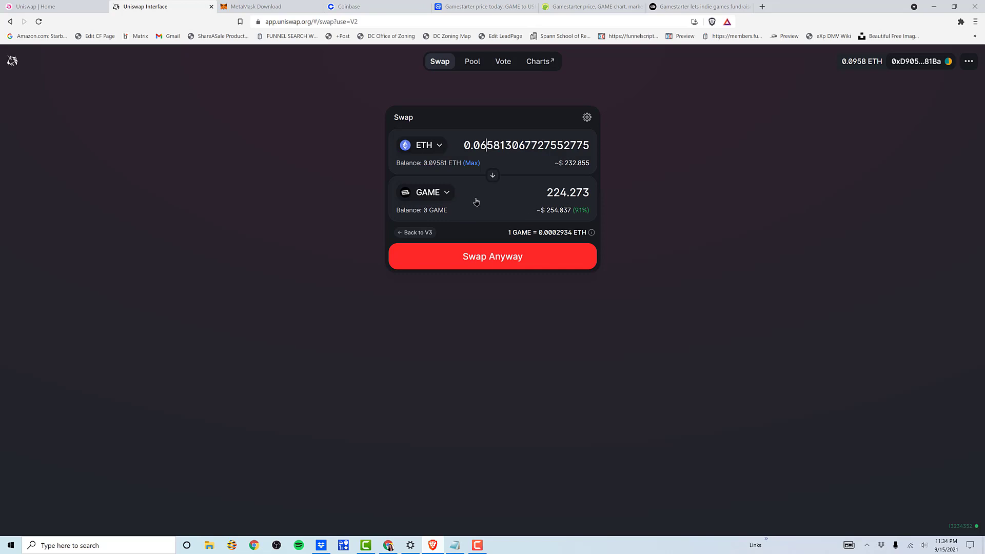
left_click(505, 264)
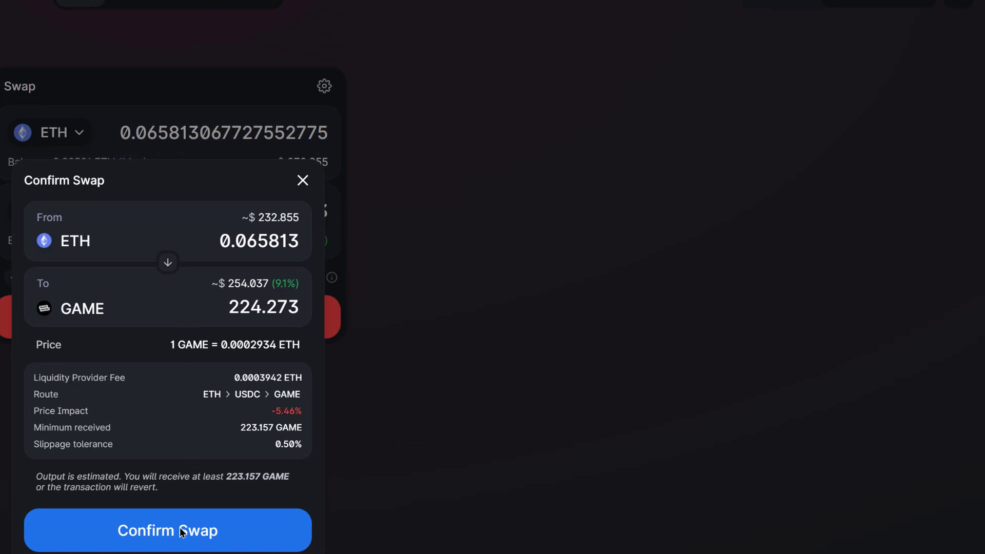
left_click(182, 531)
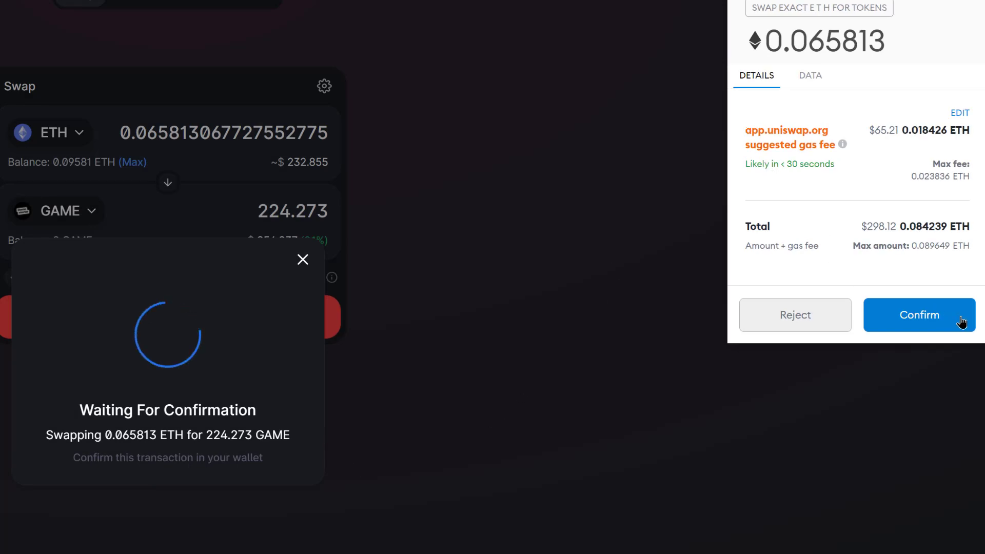
left_click(928, 321)
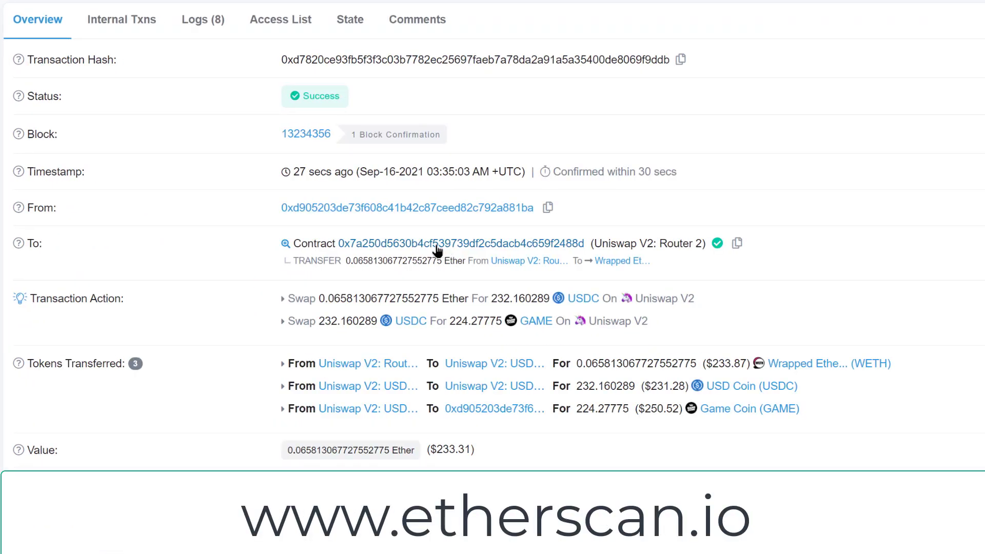
Review the Etherscan record: Success status, 224.27775 GAME received, and a 0.011097629307658089 ETH fee.
mouse_move(321, 98)
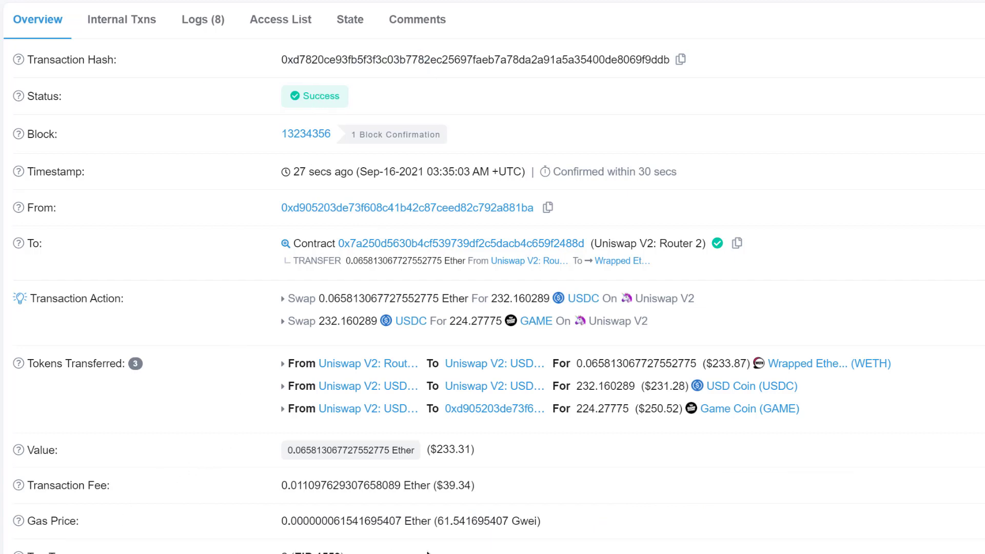
mouse_move(349, 524)
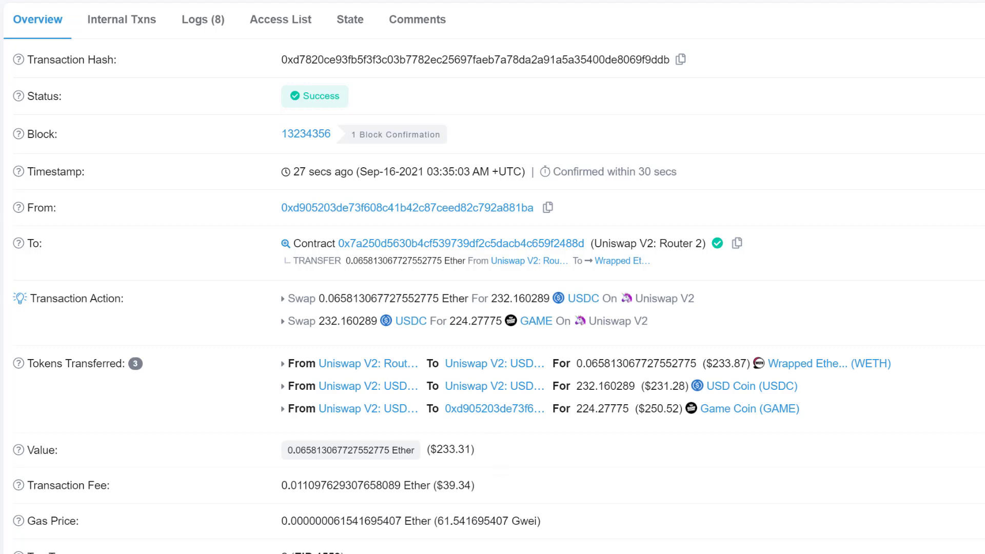
Dismiss the Uniswap notice and view MetaMask's assets: 0.0189 ETH plus WETH, SPO and TECH.
left_click(156, 8)
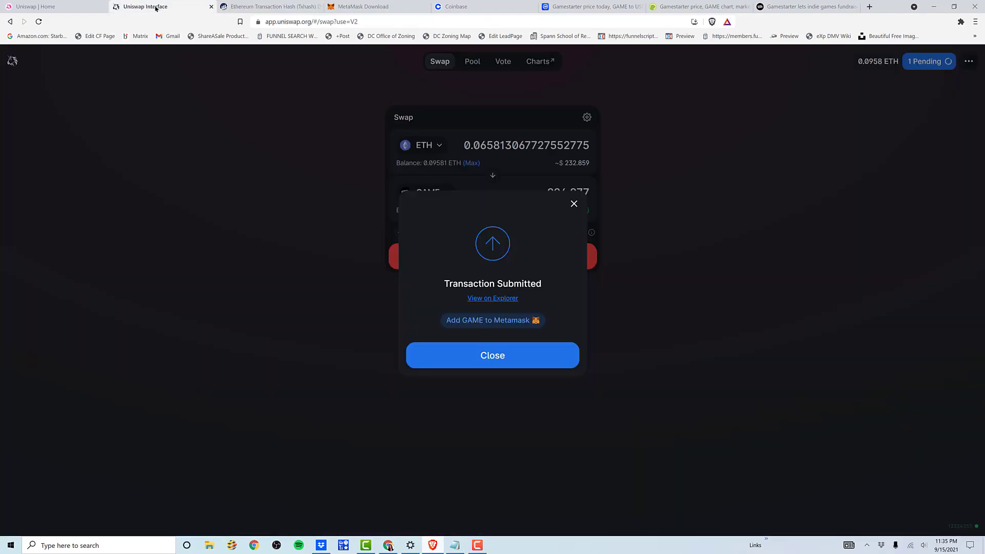
left_click(496, 355)
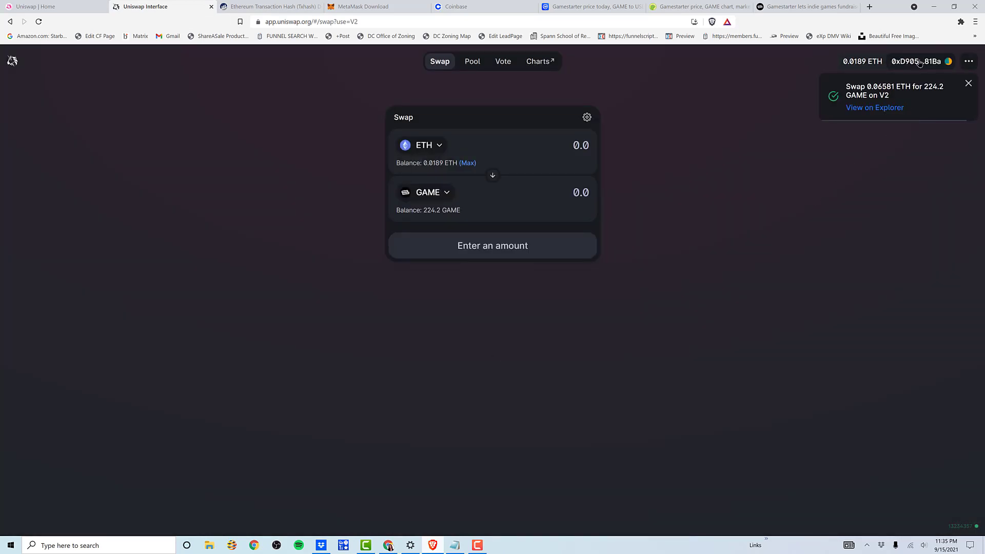
left_click(960, 21)
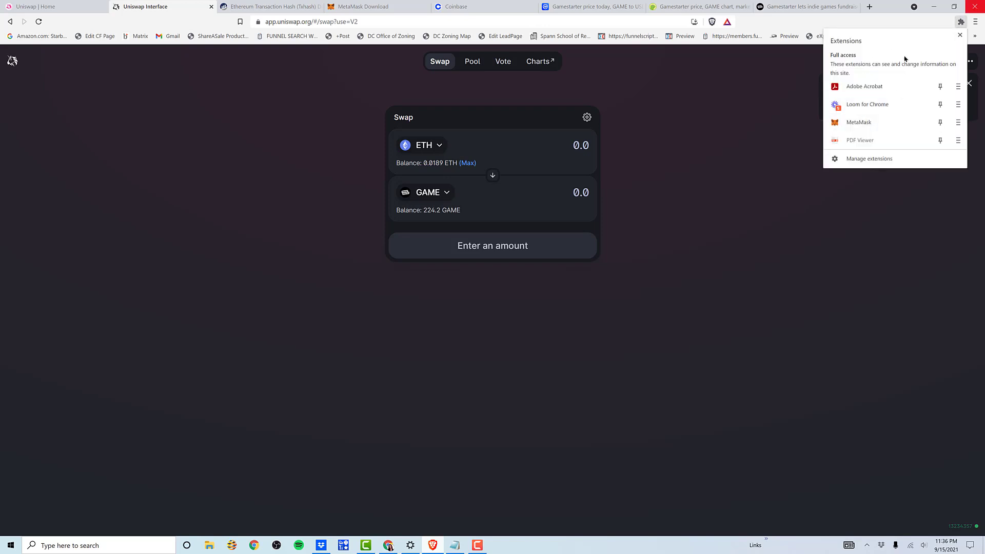
left_click(870, 122)
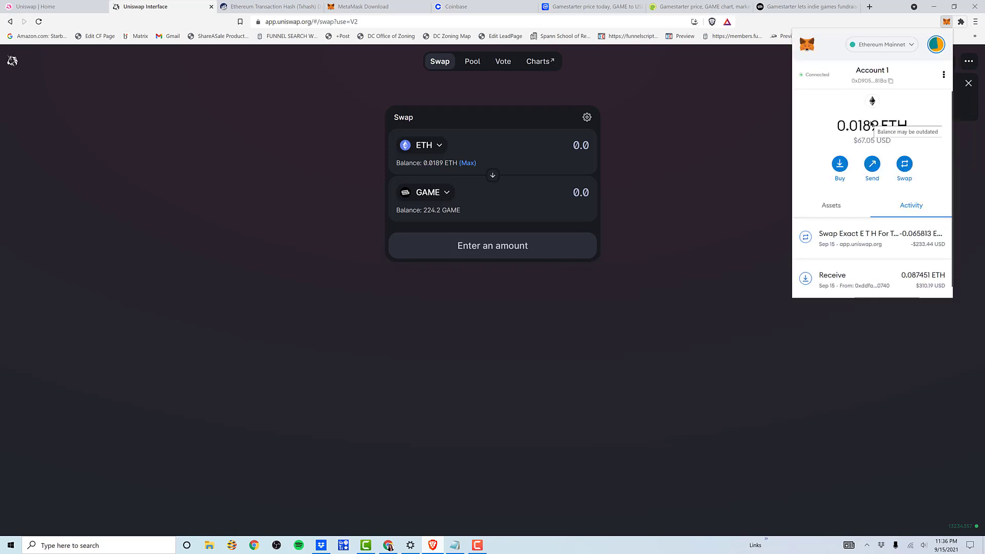
left_click(830, 206)
scroll(845, 268, "down", 1)
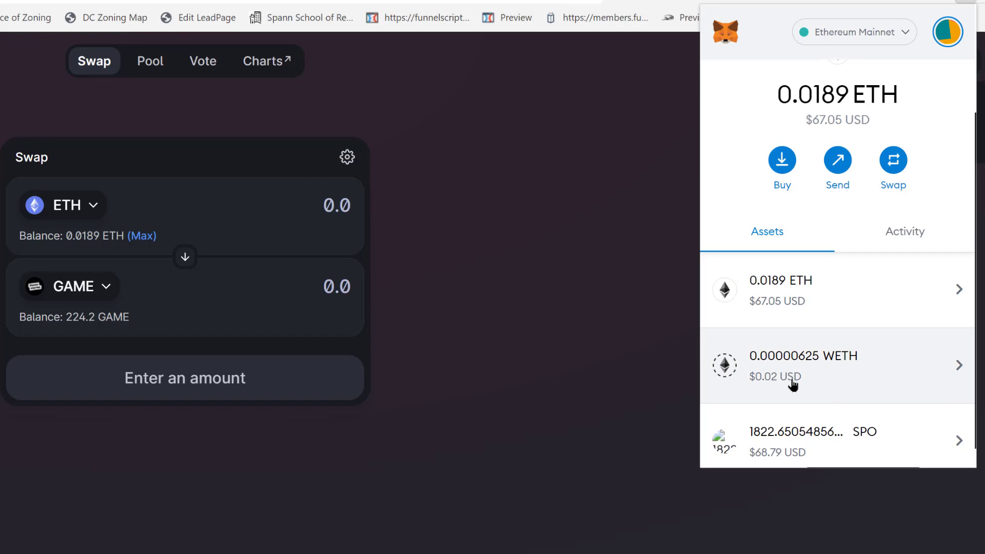
scroll(793, 384, "down", 1)
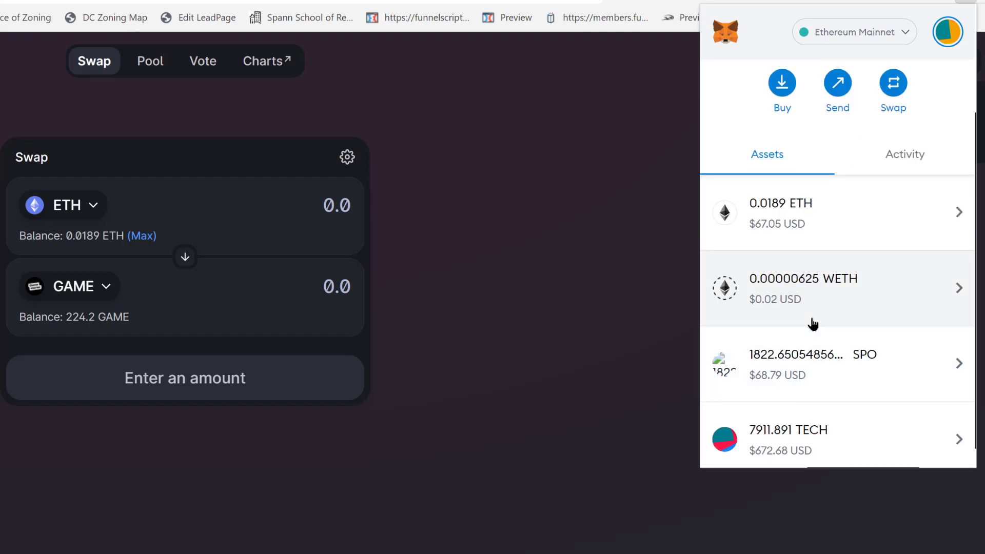
scroll(802, 369, "down", 1)
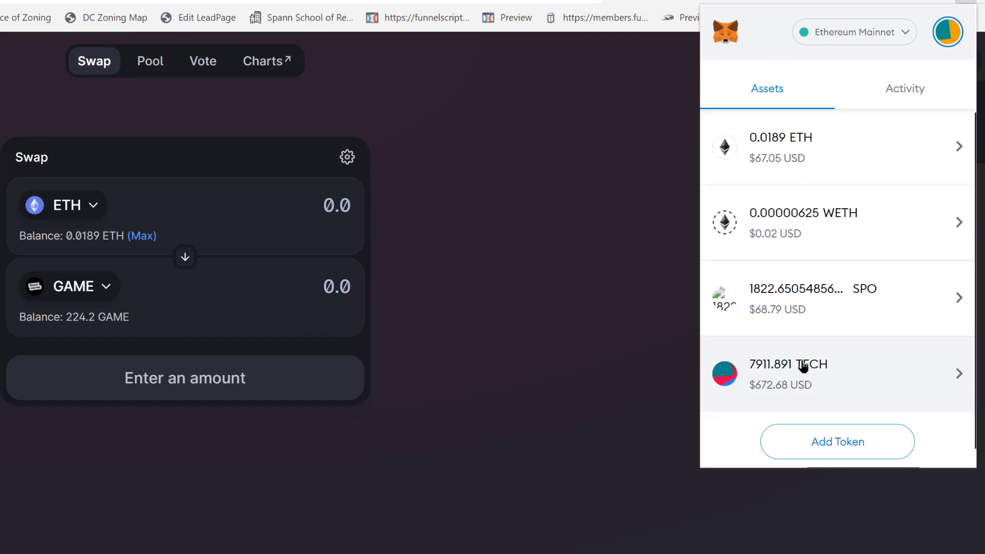
Add GAME to MetaMask as a custom token from its contract address, showing 224.277 GAME ($256.45).
left_click(824, 435)
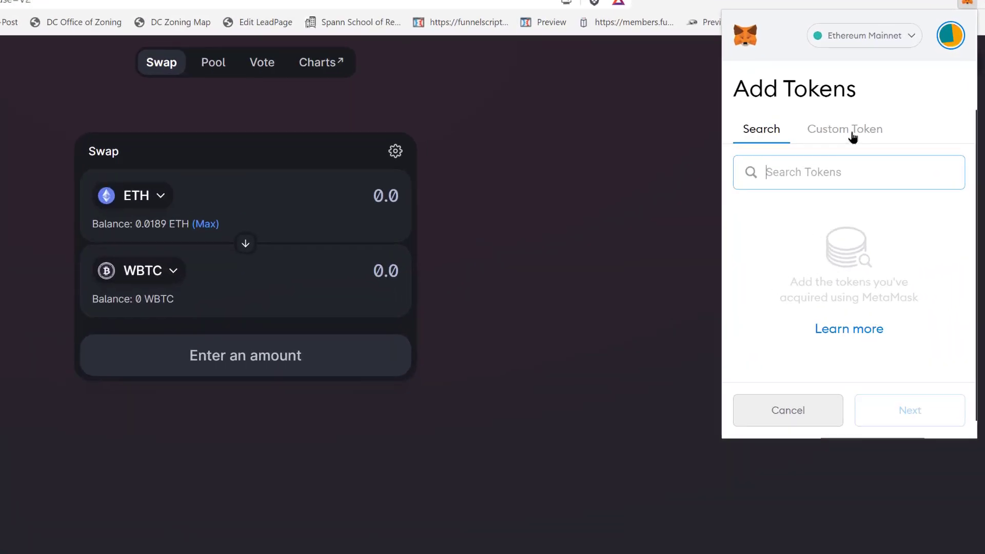
left_click(853, 134)
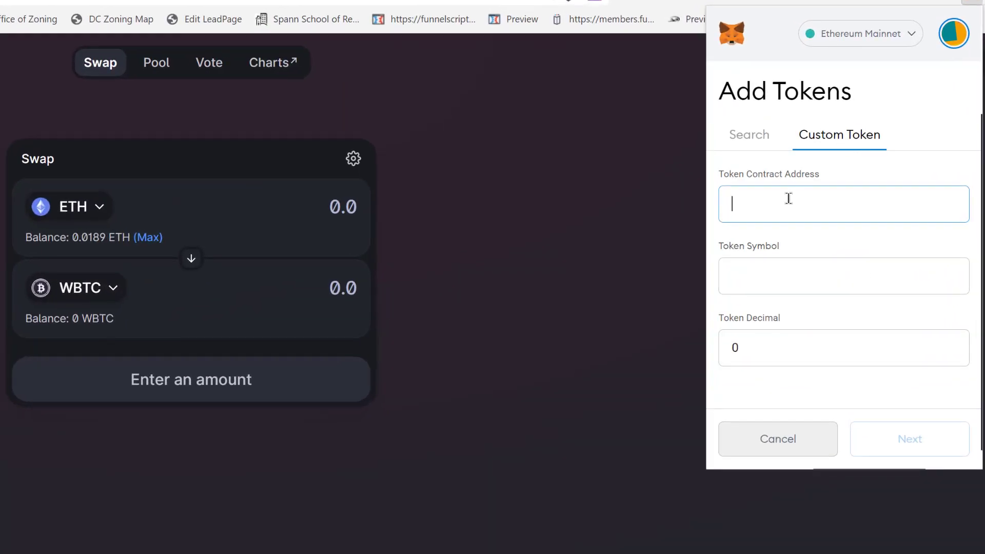
key("ctrl+v")
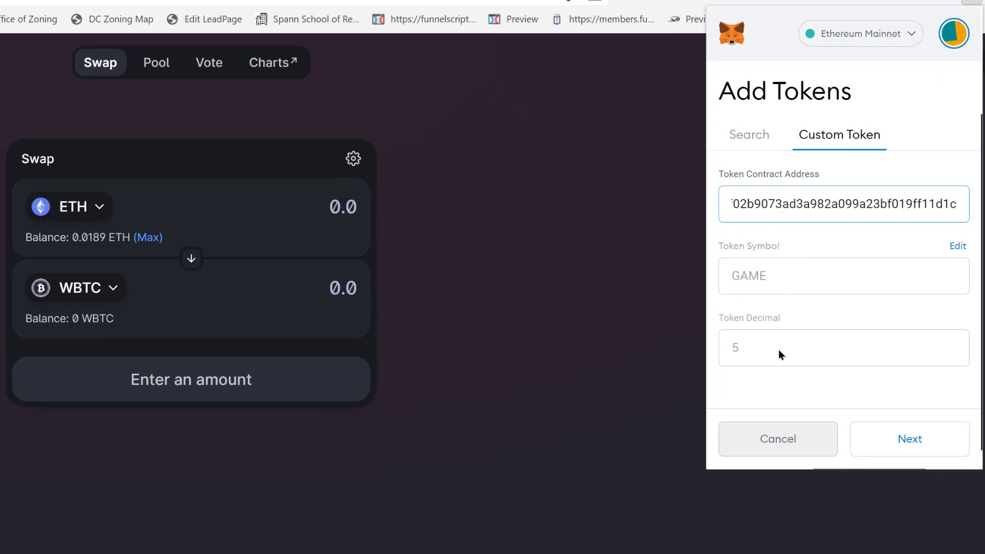
left_click(885, 439)
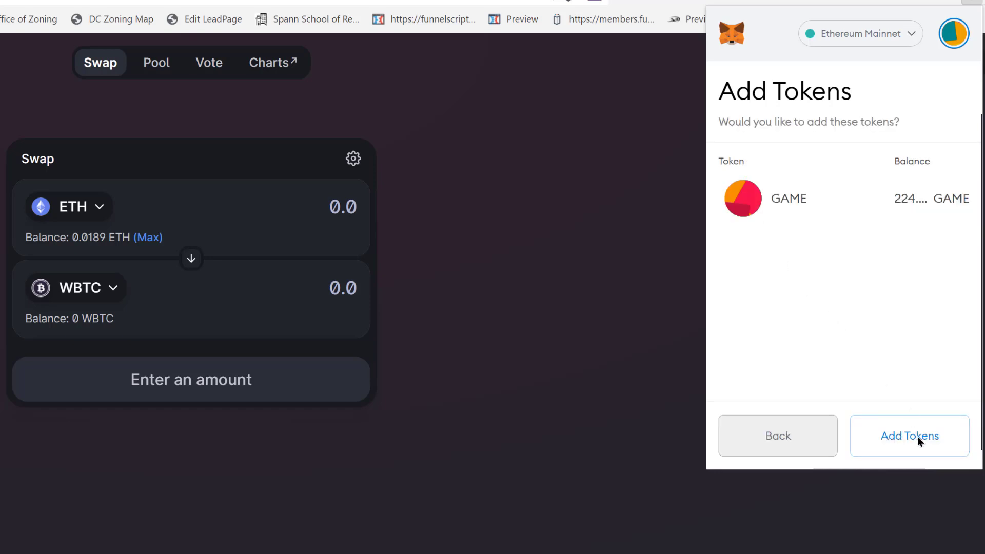
left_click(917, 436)
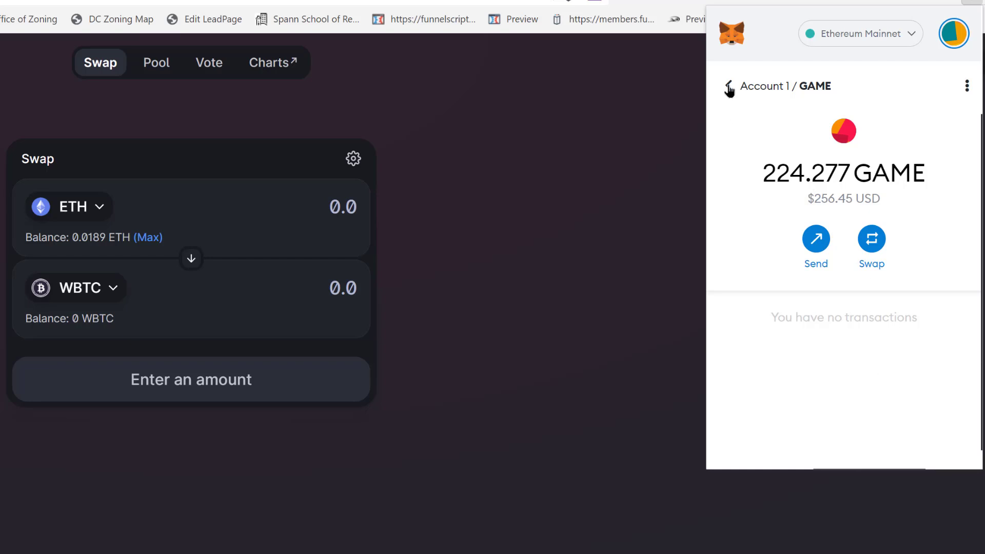
left_click(748, 91)
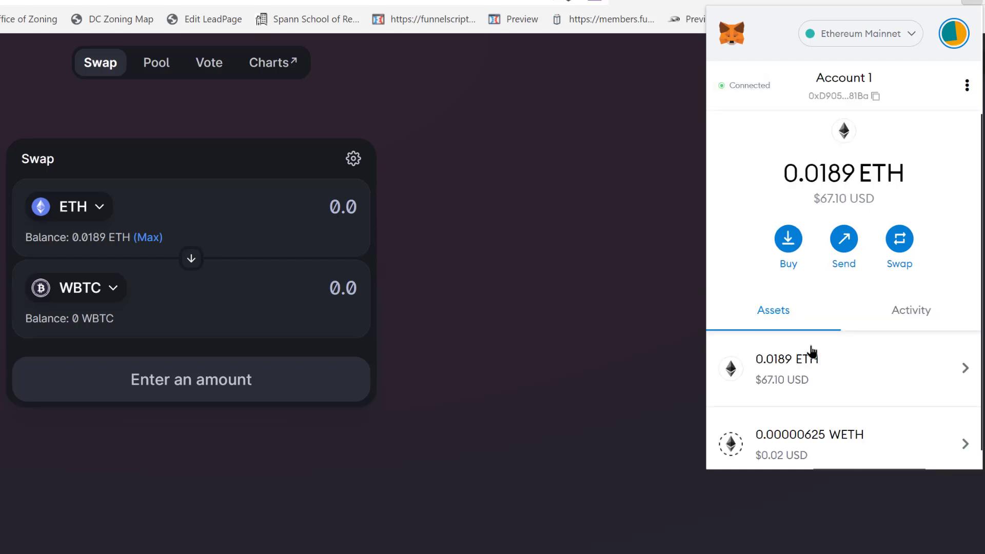
scroll(820, 343, "down", 1)
scroll(823, 343, "down", 6)
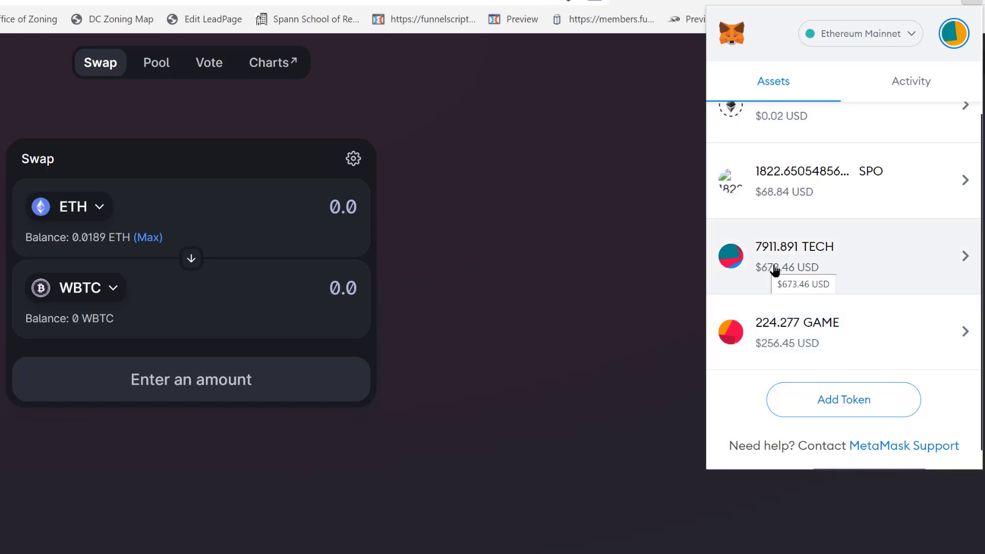
scroll(774, 270, "up", 2)
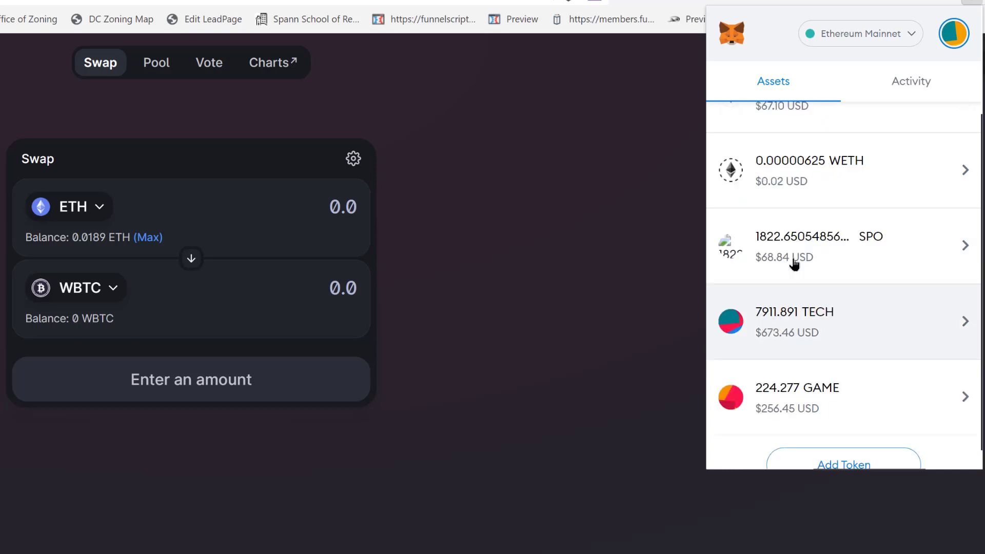
scroll(804, 198, "down", 1)
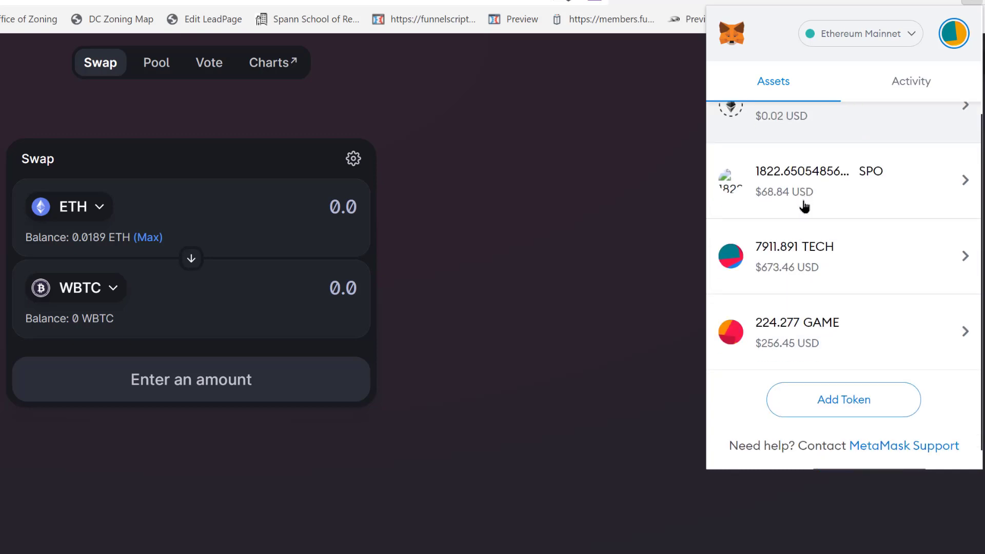